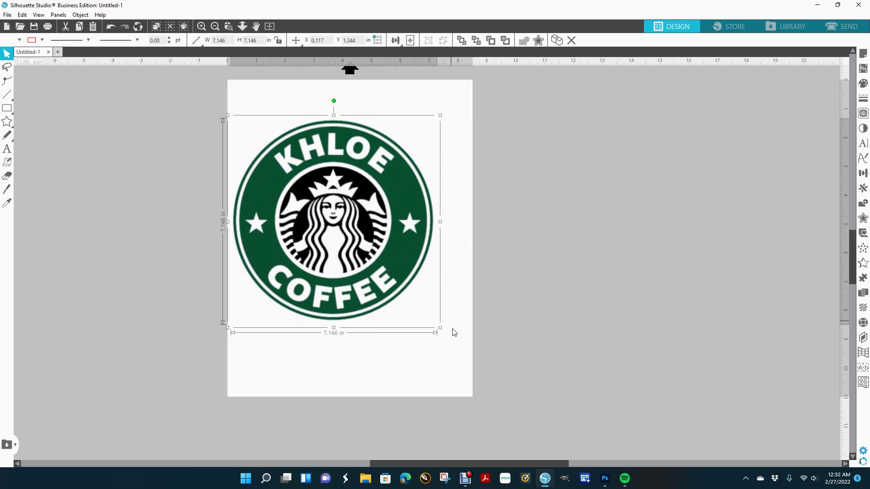
- Resize the logo image to about 8.15 in square and move it completely off the page, to its left
drag(438, 326, 487, 375)
mouse_move(390, 215)
mouse_down()
mouse_move(384, 207)
mouse_move(406, 210)
mouse_up()
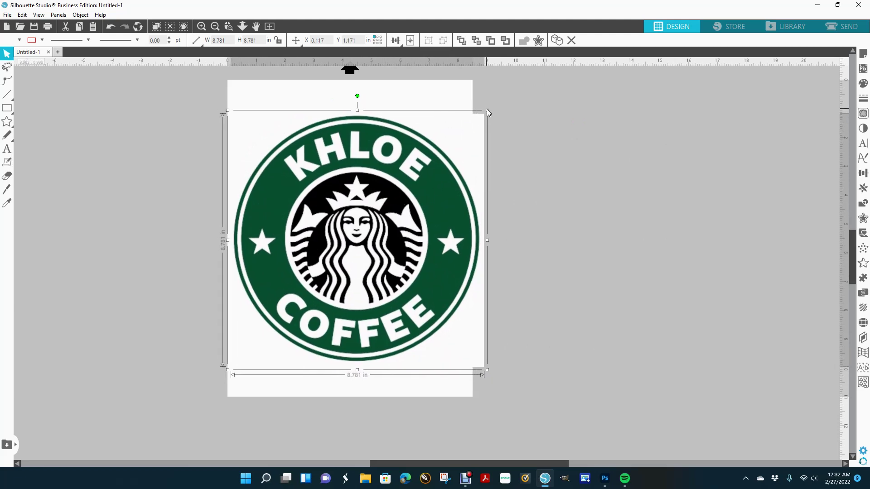
drag(486, 111, 468, 128)
drag(326, 219, 221, 202)
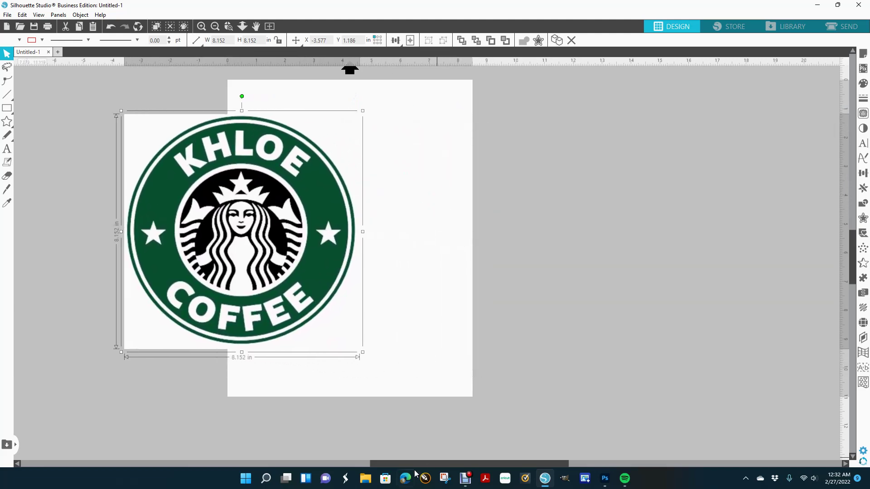
drag(421, 463, 375, 463)
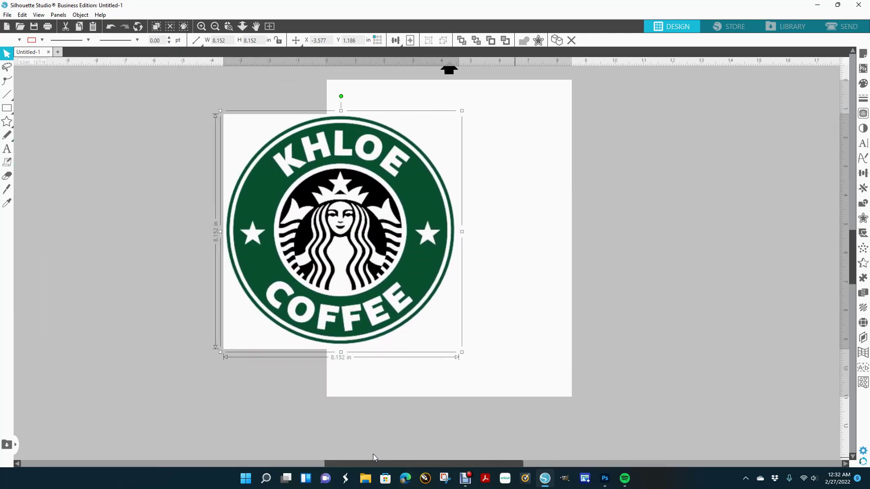
drag(385, 233, 233, 252)
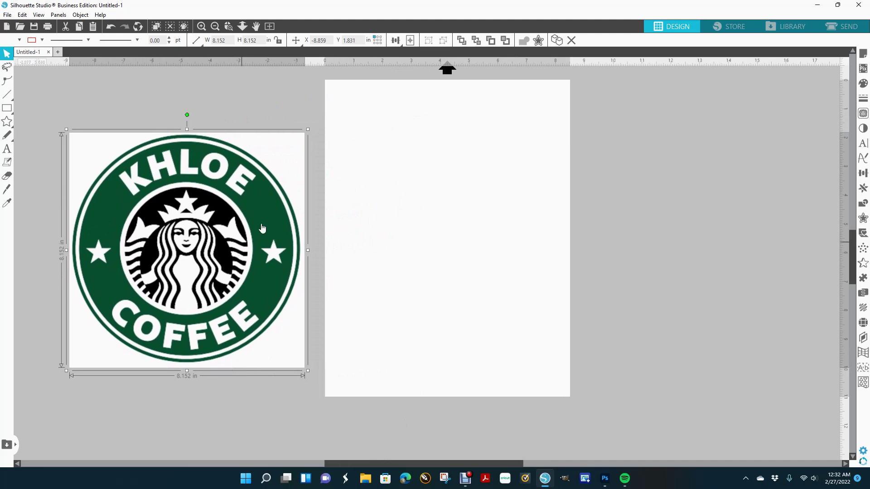
click(279, 104)
click(266, 240)
click(282, 101)
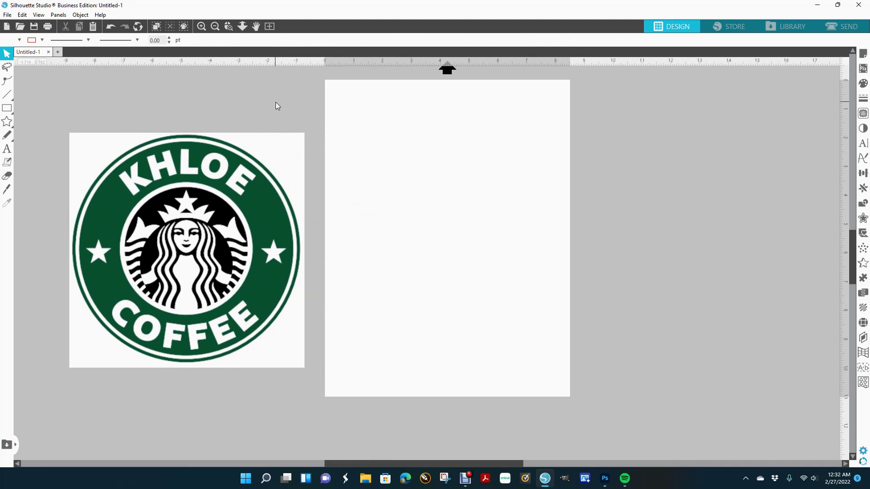
- Trace and detach the logo from its white background, using a trace area around the whole image and a 56% threshold
click(220, 231)
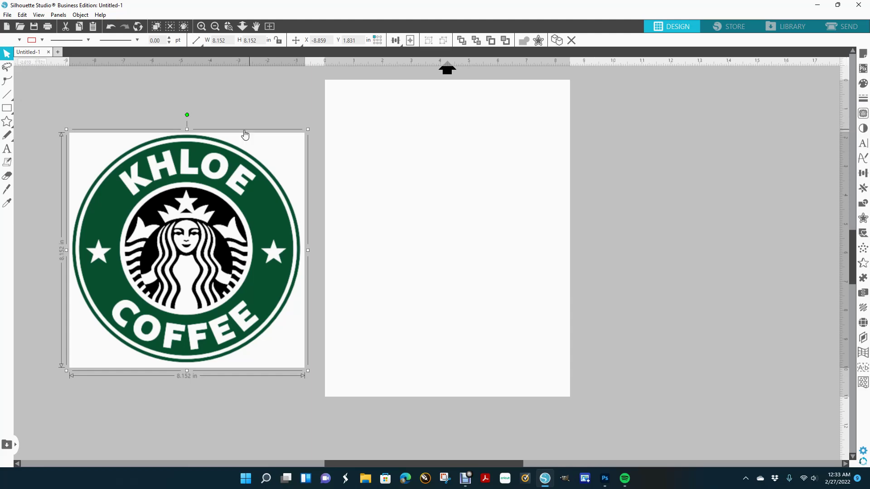
click(864, 114)
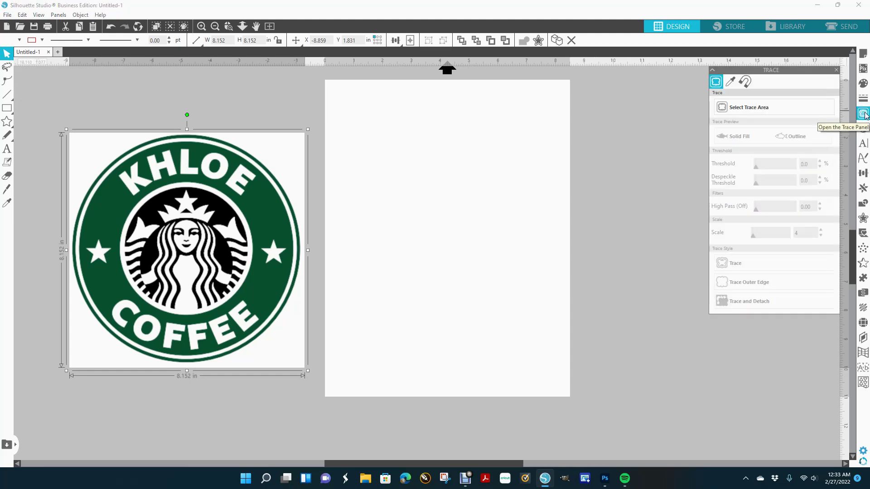
click(736, 109)
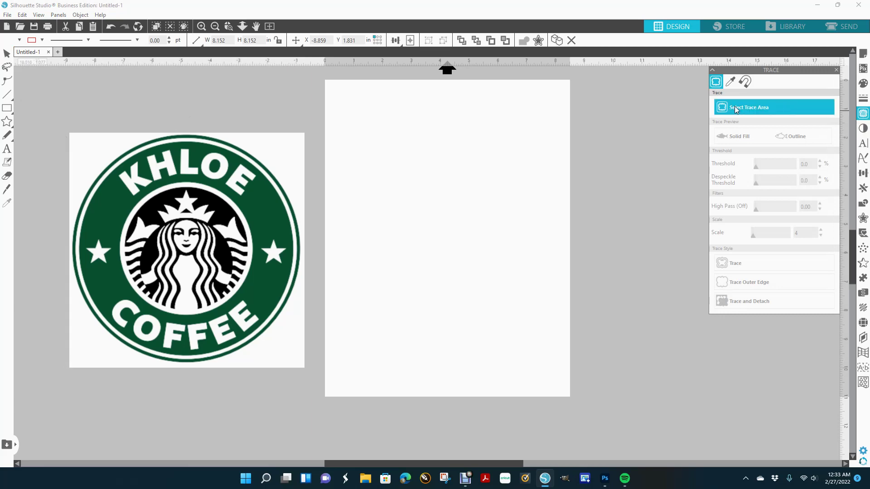
mouse_move(50, 111)
mouse_down()
mouse_move(140, 114)
mouse_move(315, 186)
mouse_move(317, 382)
mouse_up()
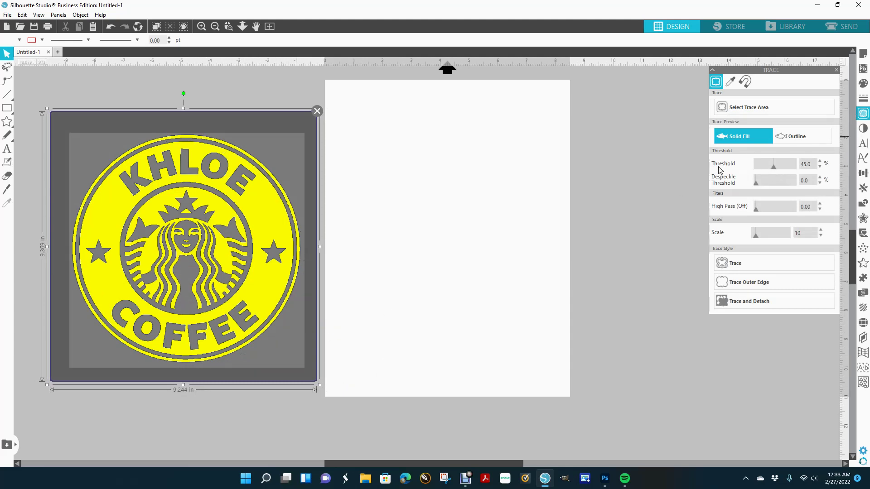
click(777, 167)
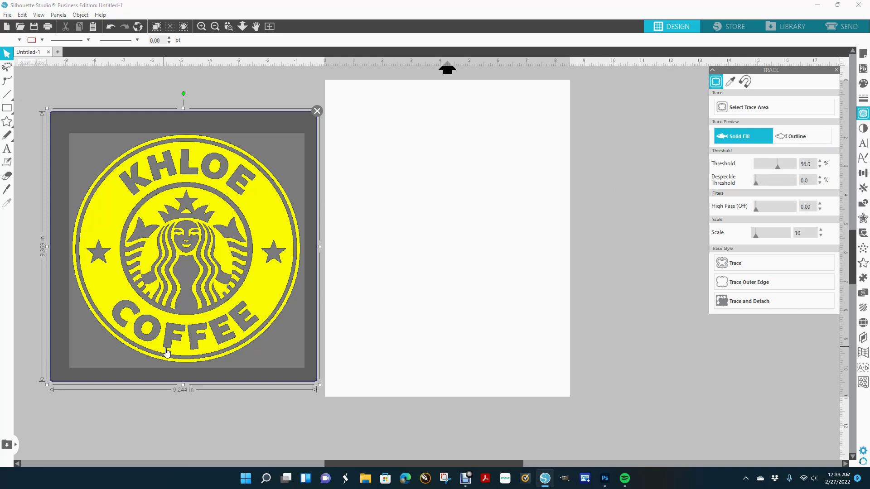
click(736, 307)
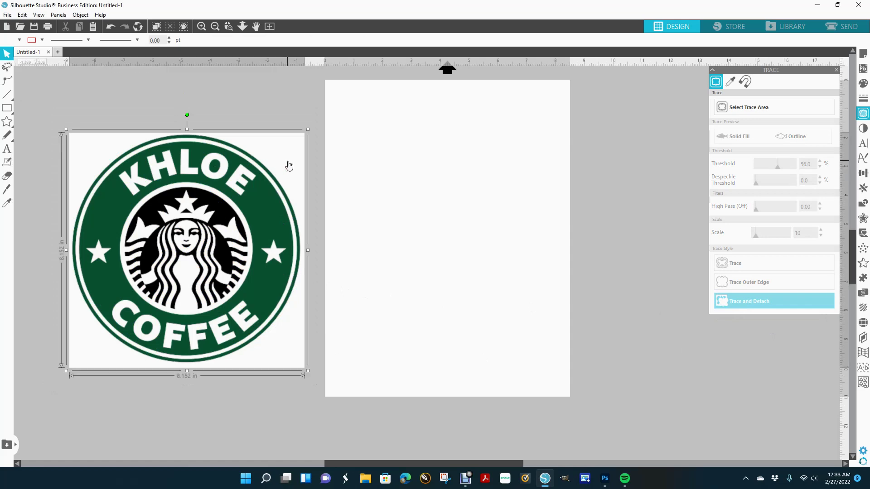
- Pull the leftover white background off the logo and delete it, then move the detached logo close to the page's left edge
drag(289, 166, 467, 166)
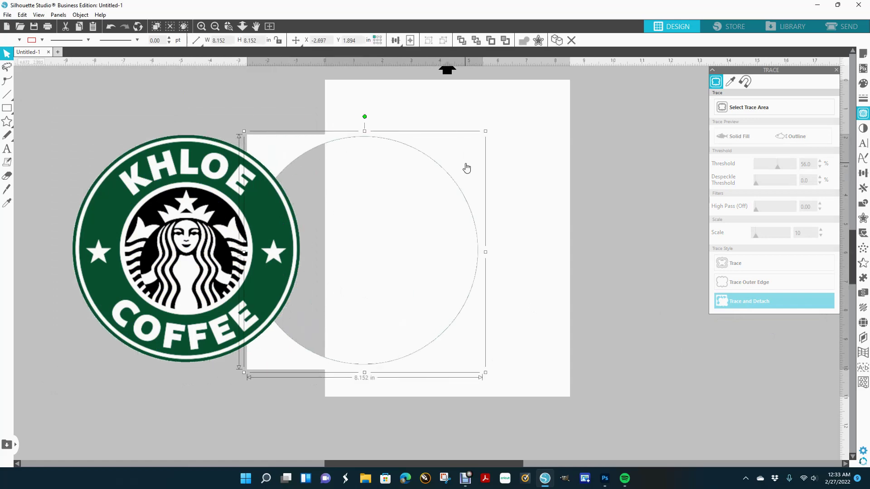
key(Delete)
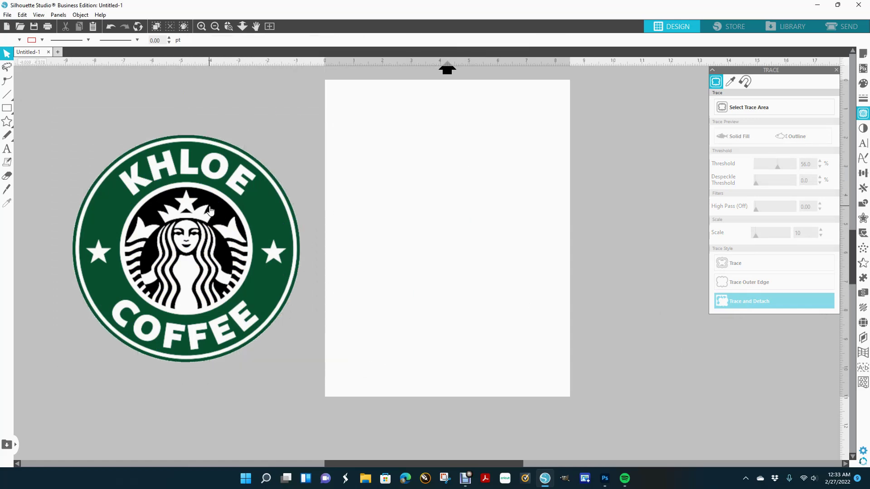
mouse_move(209, 221)
mouse_down()
mouse_move(246, 201)
mouse_move(218, 228)
mouse_up()
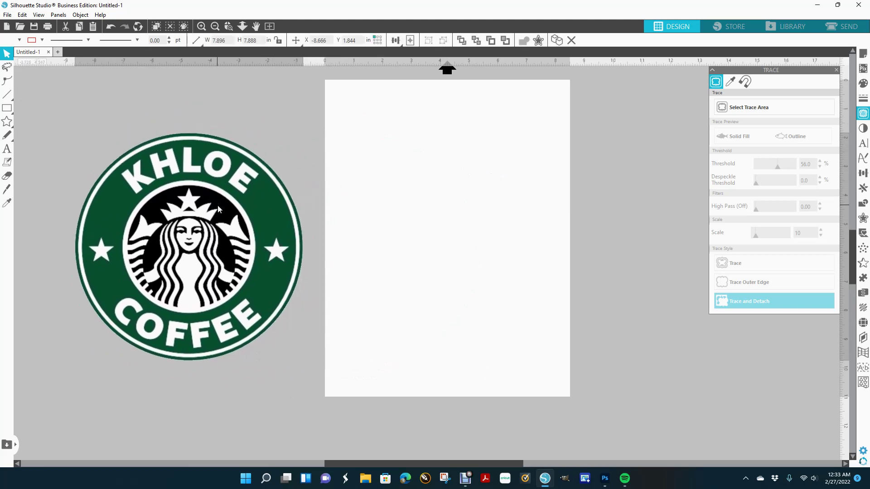
drag(62, 89, 453, 371)
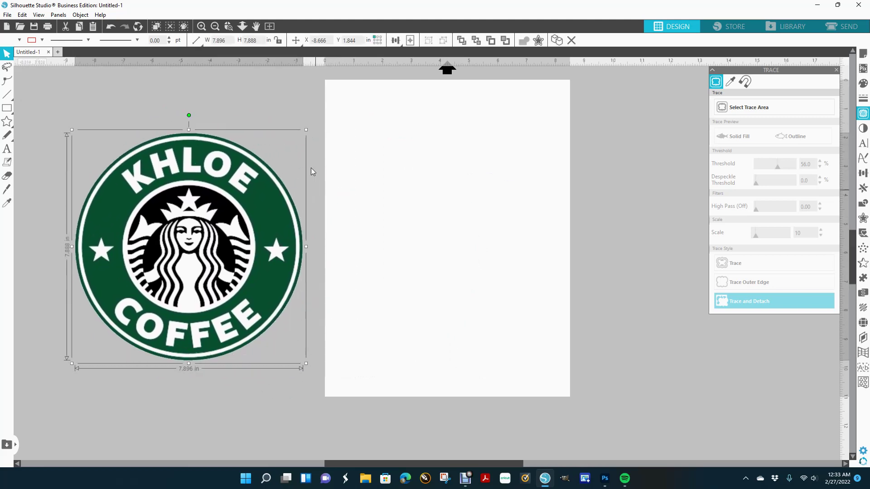
click(267, 112)
drag(191, 254, 195, 255)
click(344, 200)
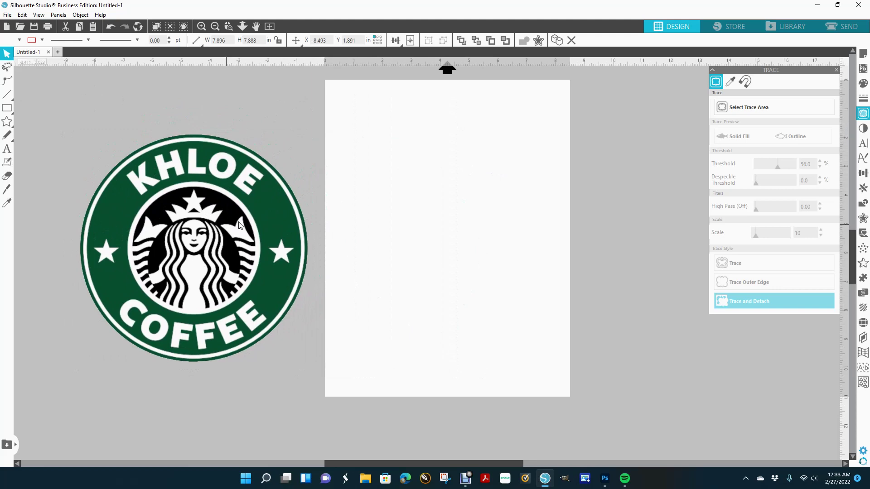
drag(206, 210, 223, 207)
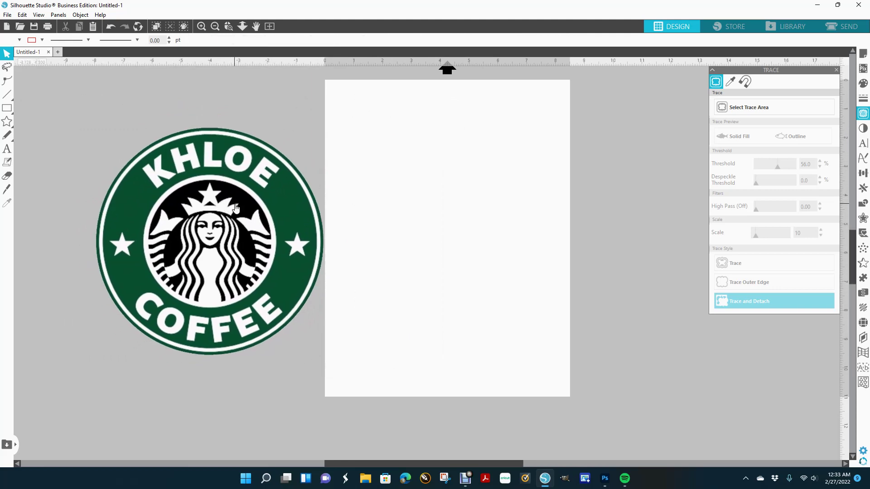
- Trace the detached logo into cut lines with a 56% threshold, using a trace area that encloses the whole logo
click(748, 105)
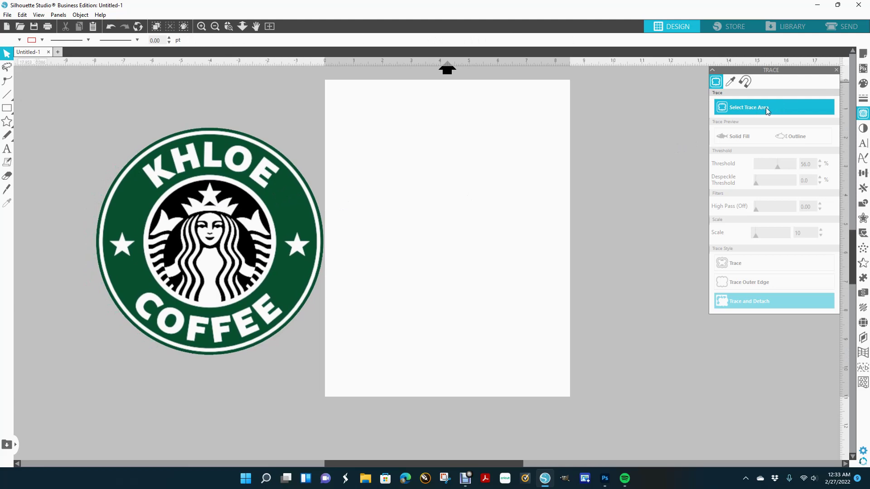
click(755, 111)
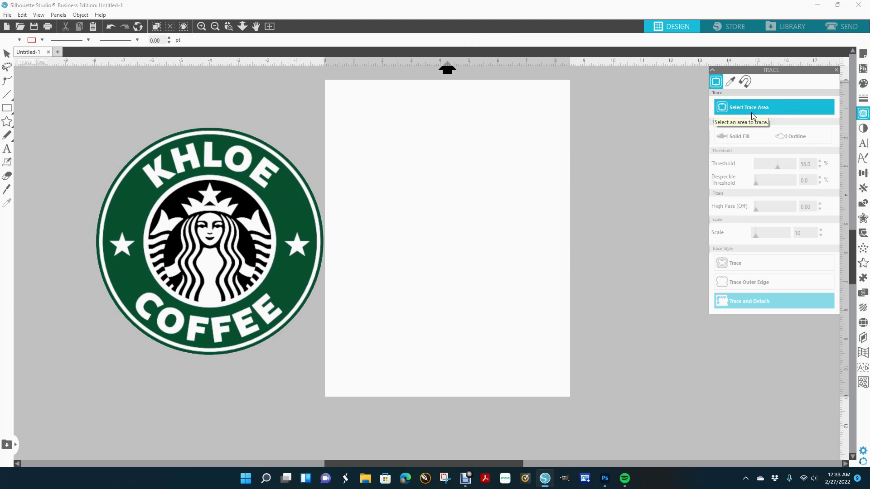
mouse_move(78, 99)
mouse_down()
mouse_move(324, 267)
mouse_move(343, 365)
mouse_up()
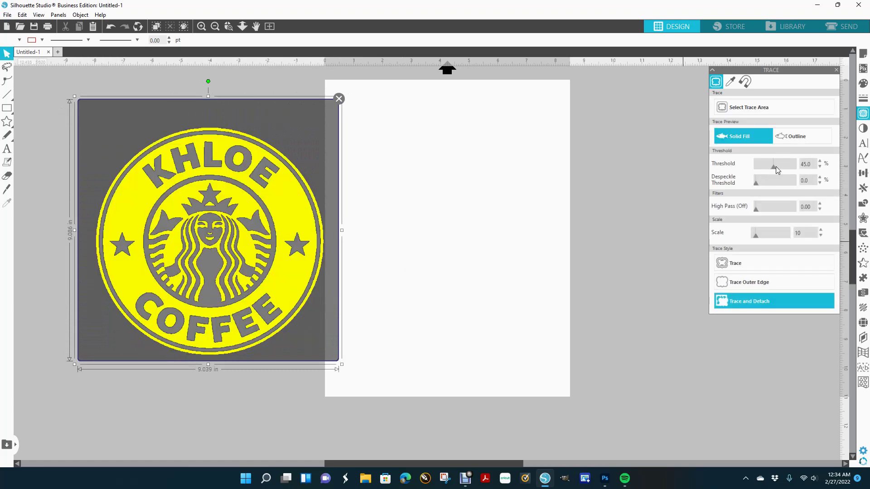
click(777, 167)
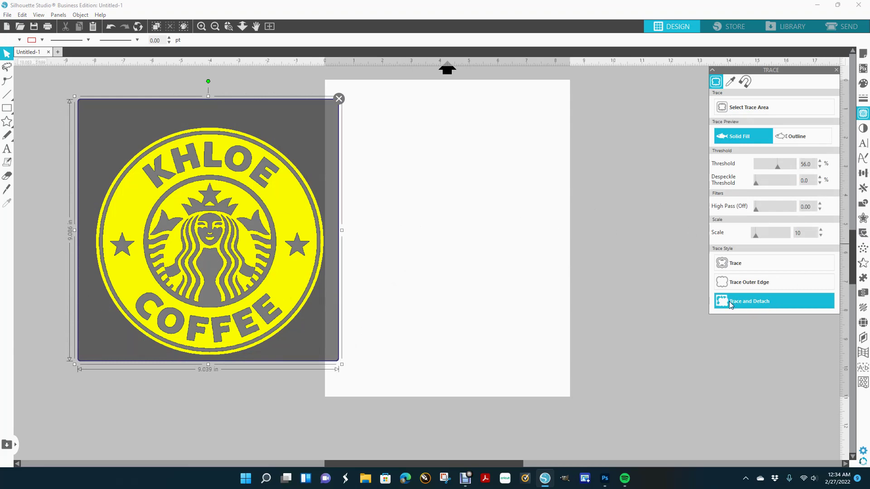
click(755, 265)
- Move the coloured logo image off its traced outlines to the right of the page and close the trace settings
drag(265, 260, 708, 262)
drag(647, 230, 696, 238)
click(798, 58)
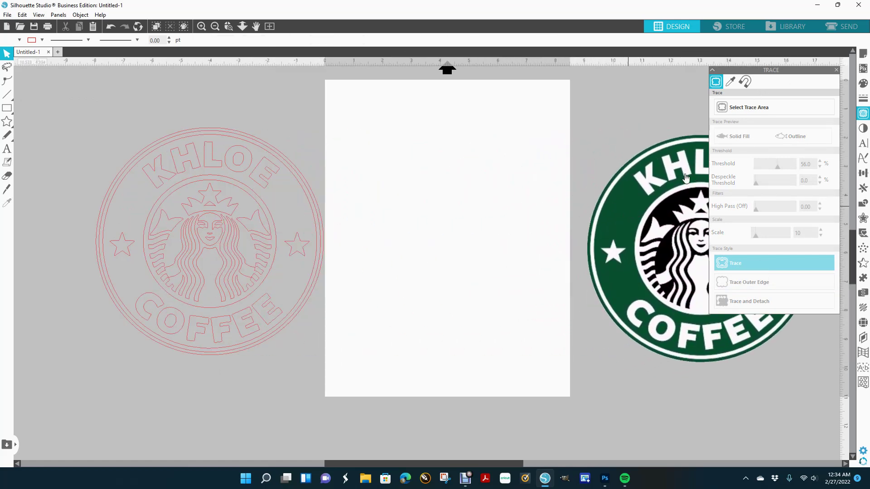
click(836, 72)
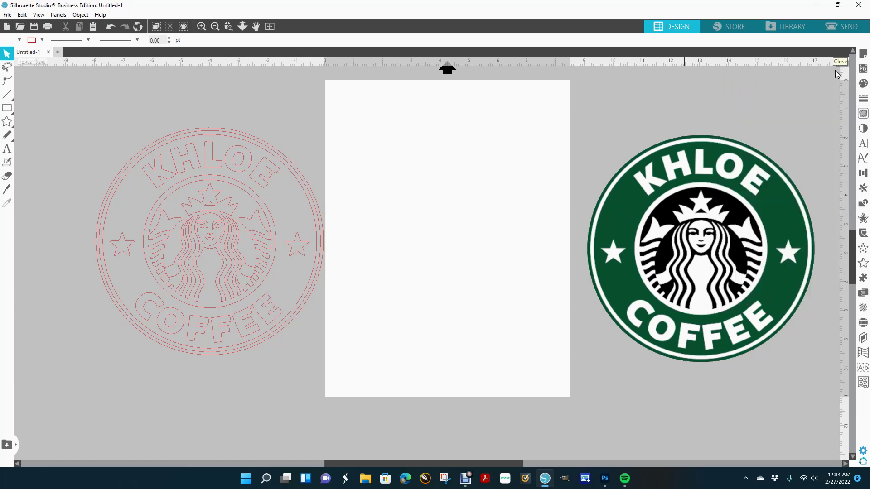
- Move the traced outline slightly up and left, and release its compound path into individually selectable shapes
drag(229, 239, 217, 215)
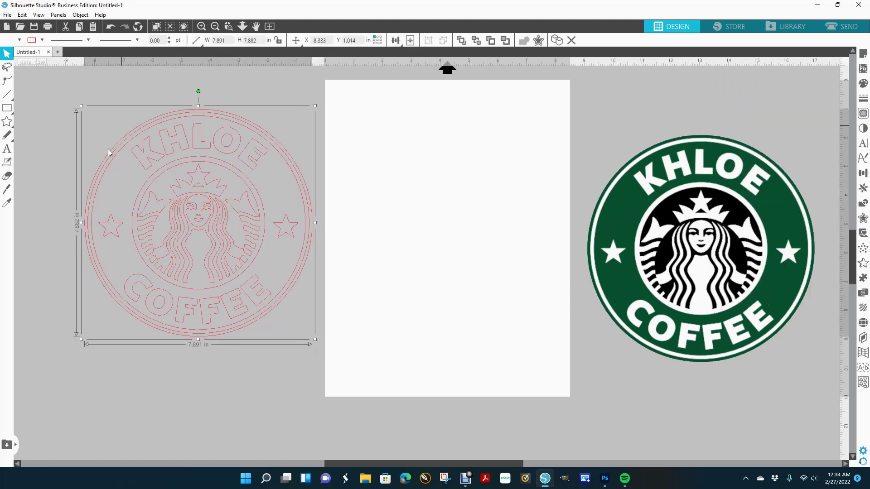
right_click(195, 224)
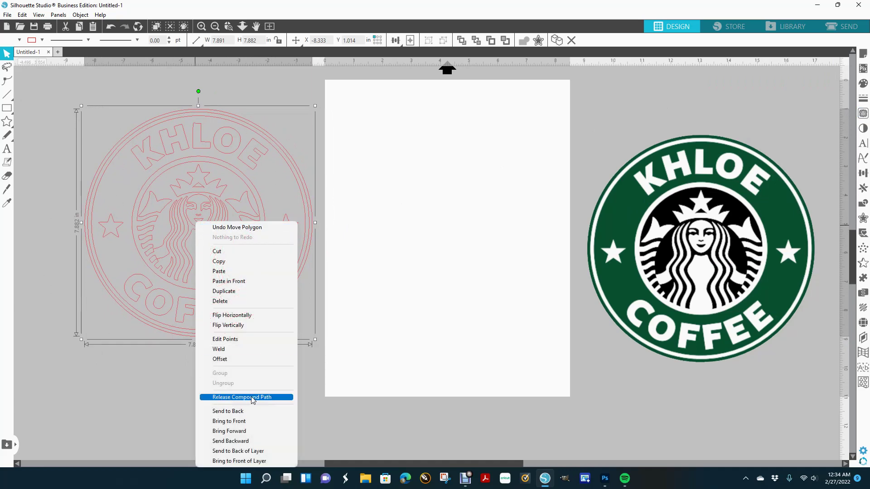
click(270, 397)
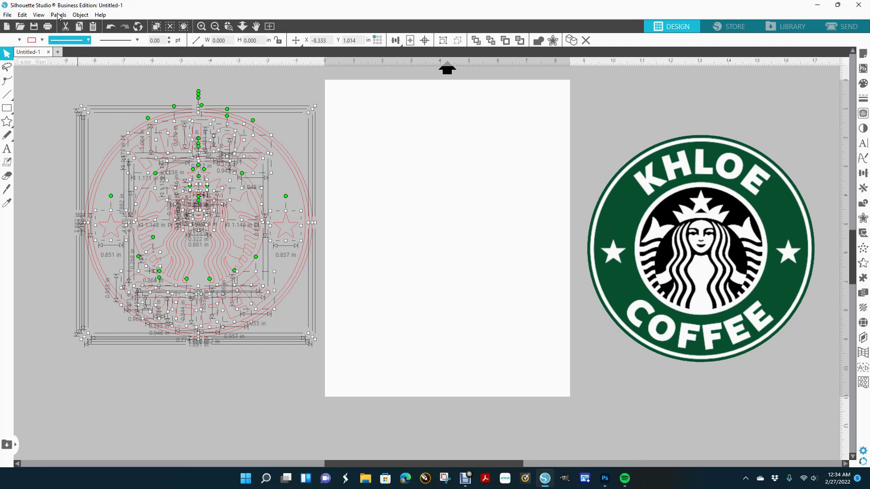
click(77, 16)
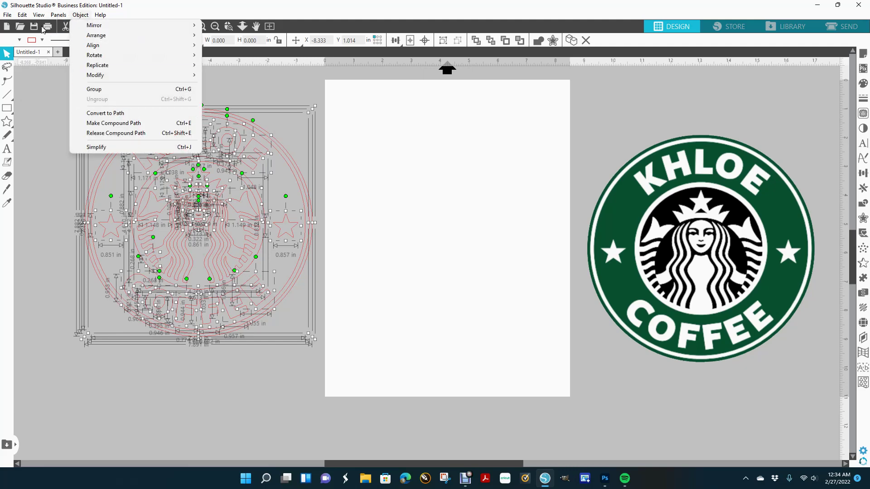
mouse_move(54, 17)
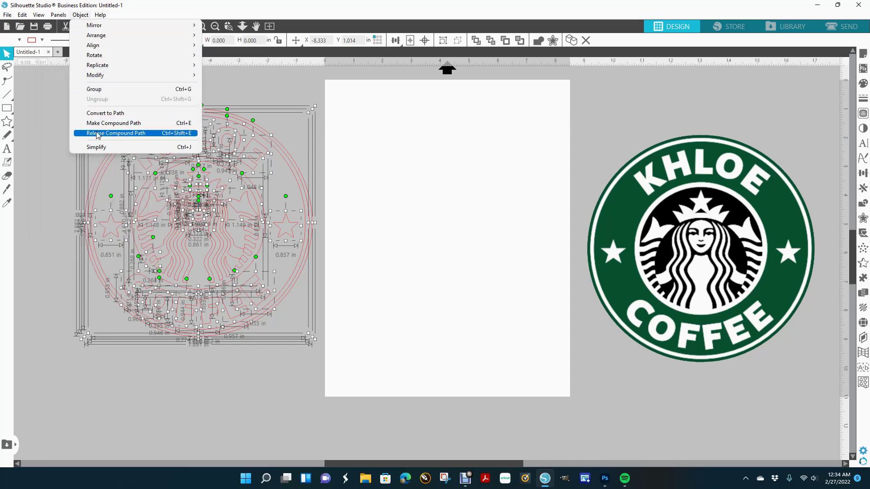
click(399, 140)
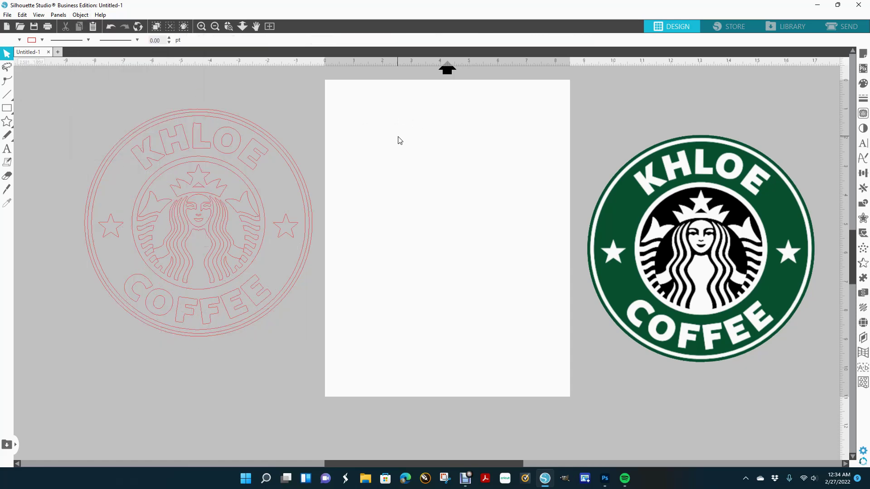
click(189, 148)
click(227, 152)
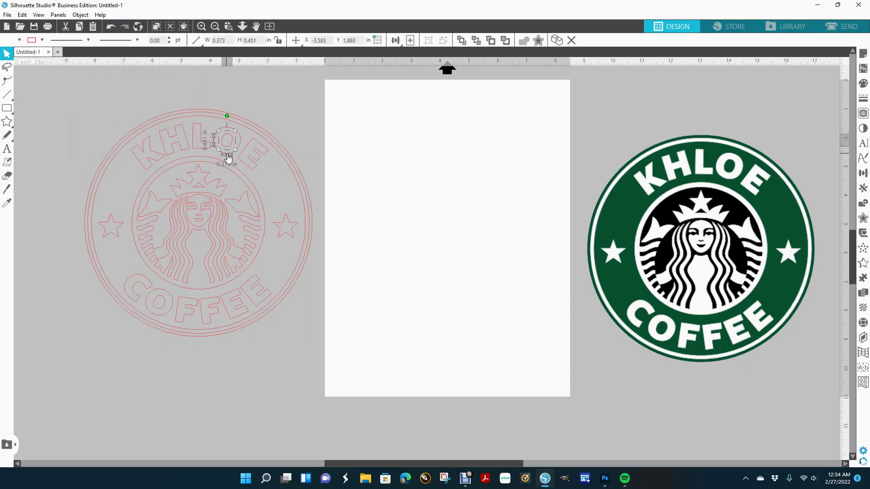
click(249, 200)
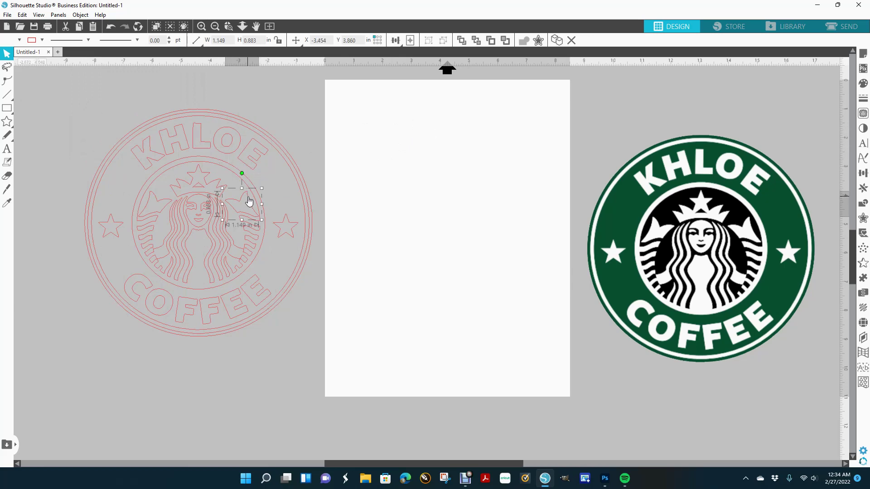
click(365, 268)
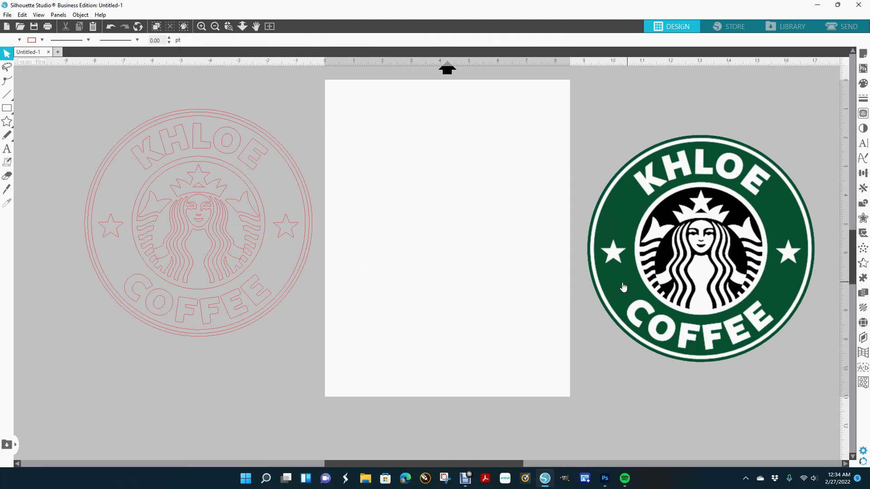
- Move the outermost circle of the traced logo onto the page
click(209, 338)
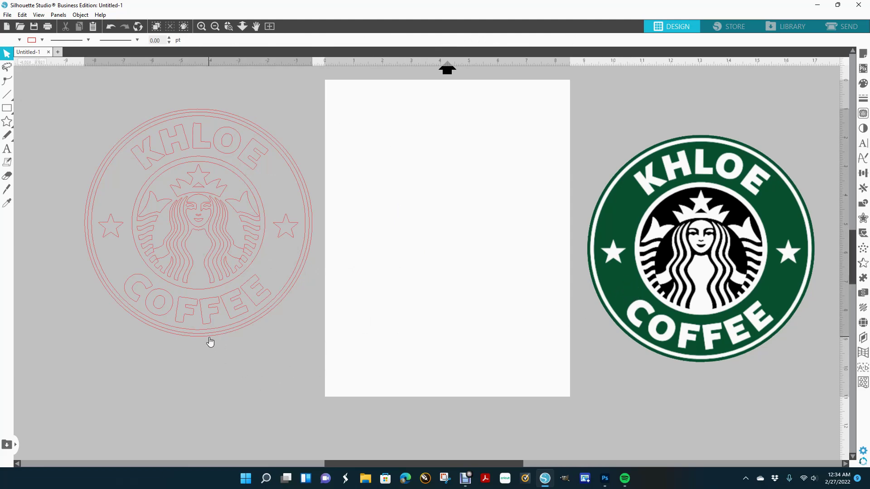
click(233, 356)
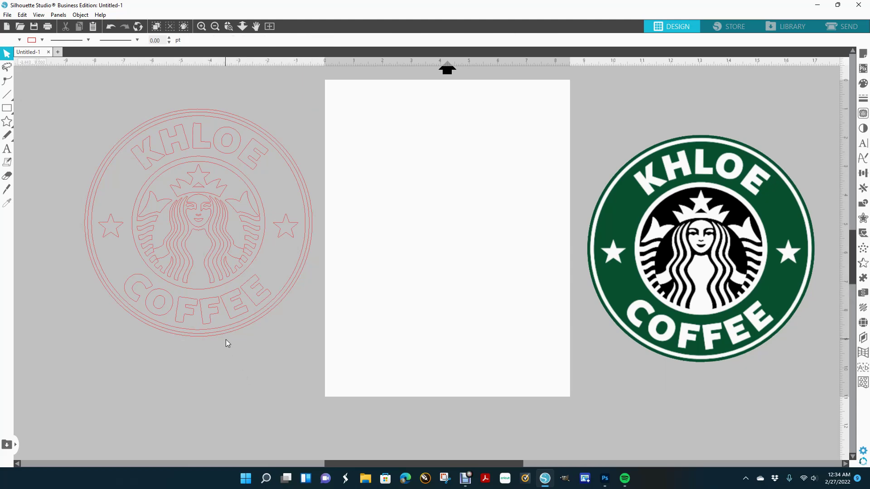
mouse_move(225, 338)
mouse_down()
mouse_move(247, 372)
mouse_move(369, 411)
mouse_move(480, 366)
mouse_move(482, 347)
mouse_move(473, 341)
mouse_up()
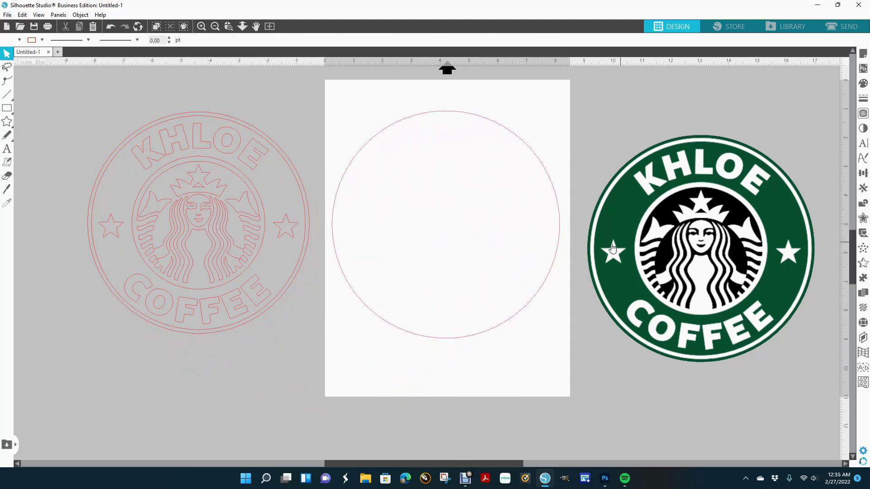
- Fill the circle on the page with the dark green sampled from the coloured logo's outer band
click(547, 173)
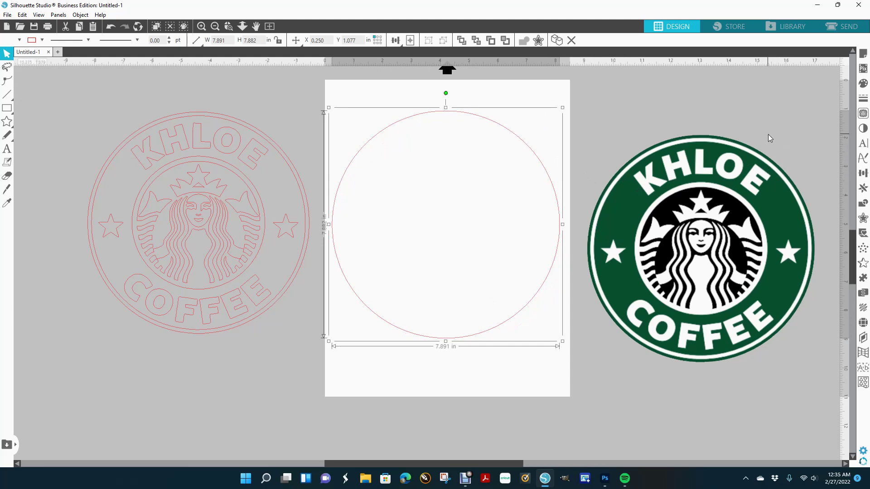
click(864, 85)
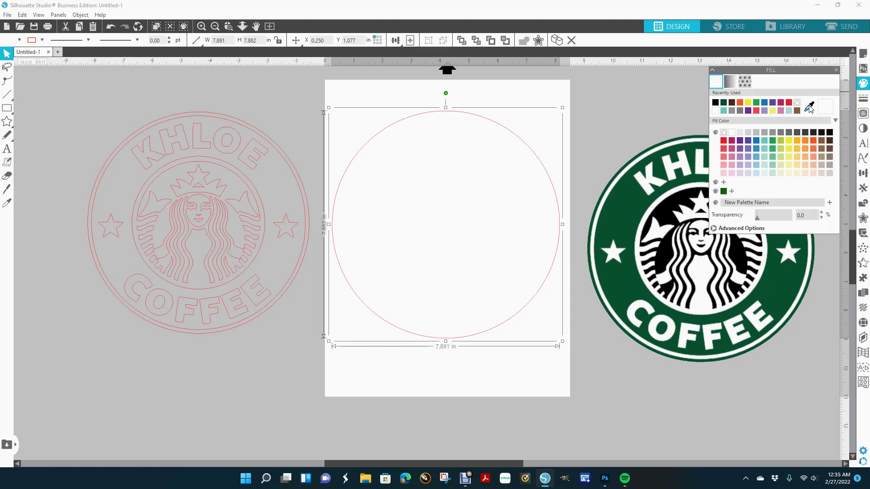
click(809, 107)
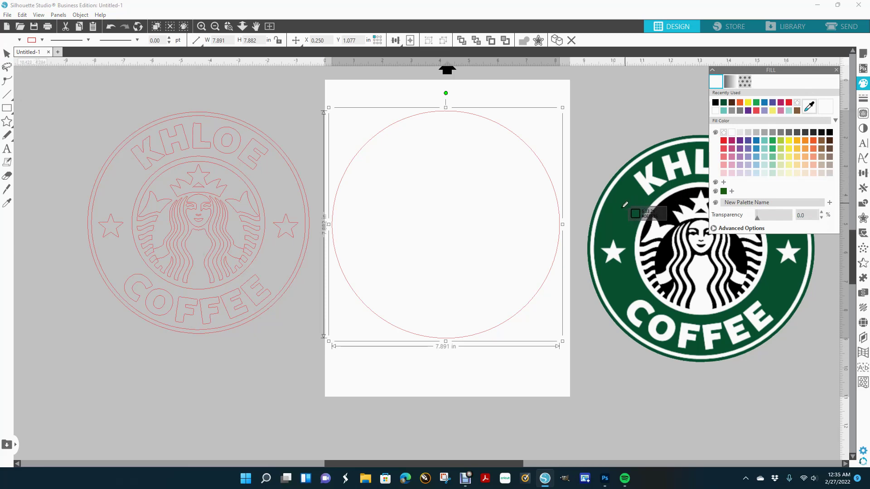
click(626, 204)
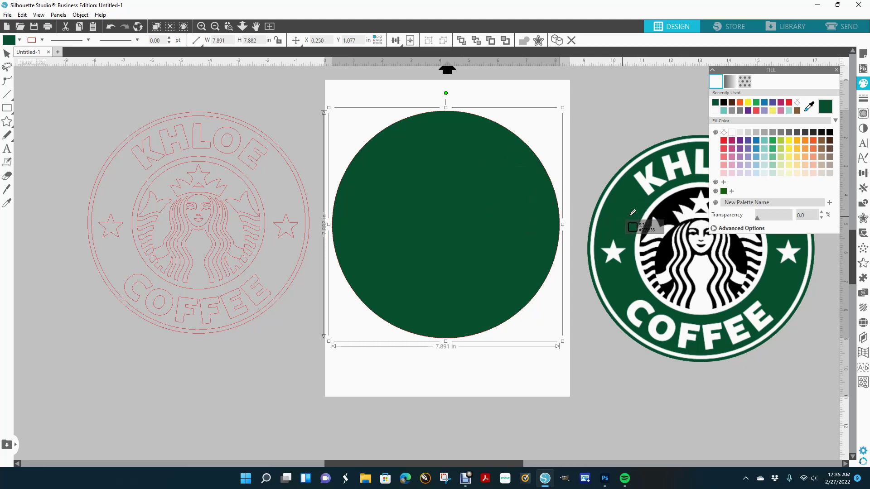
click(7, 54)
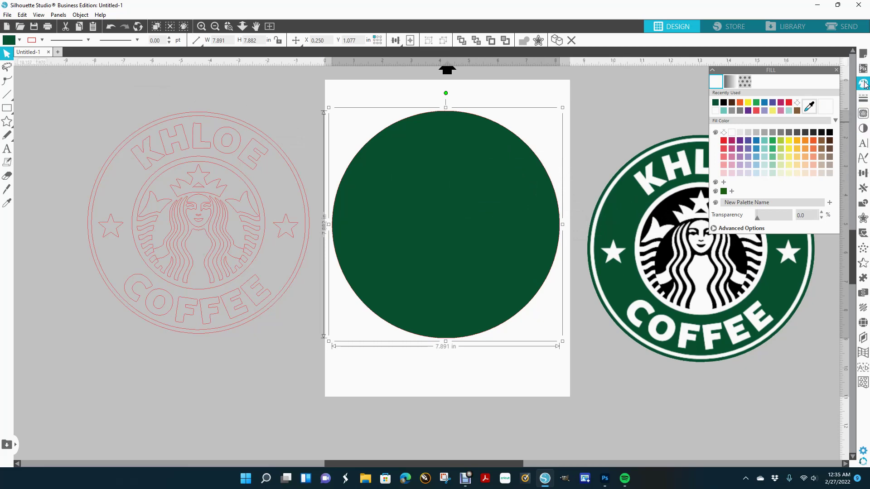
- Make the green circle's outline colour transparent
click(863, 99)
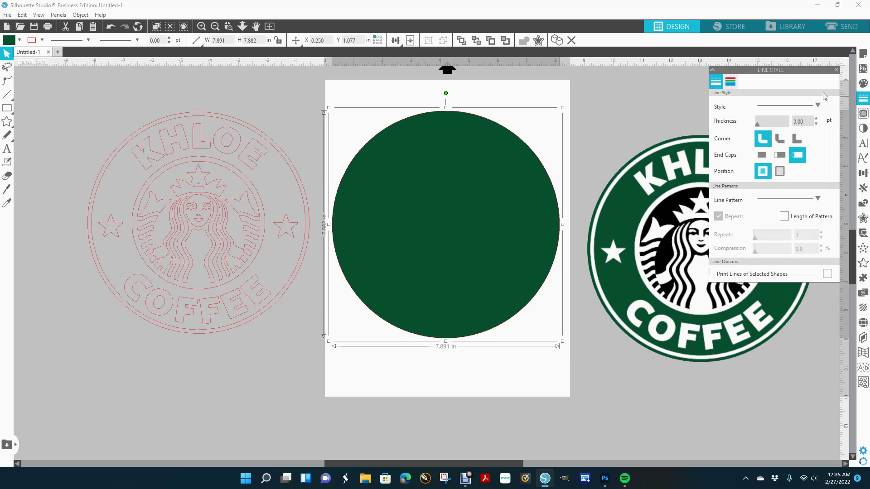
click(730, 83)
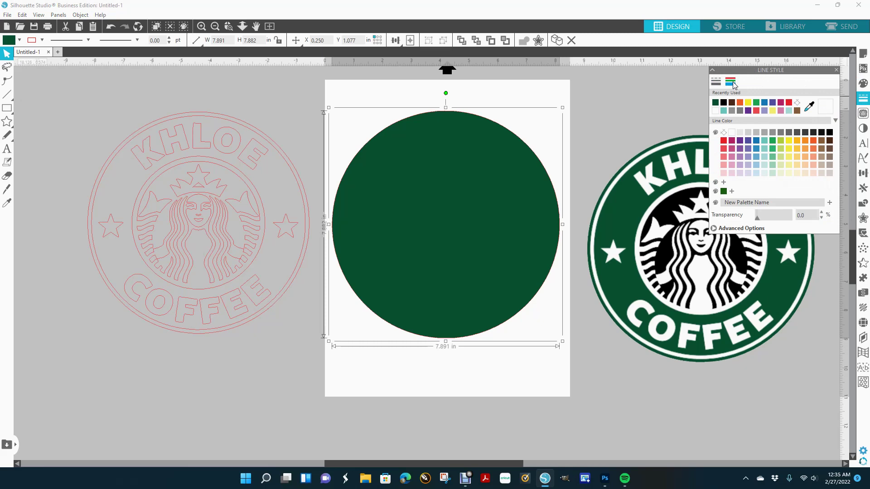
click(724, 133)
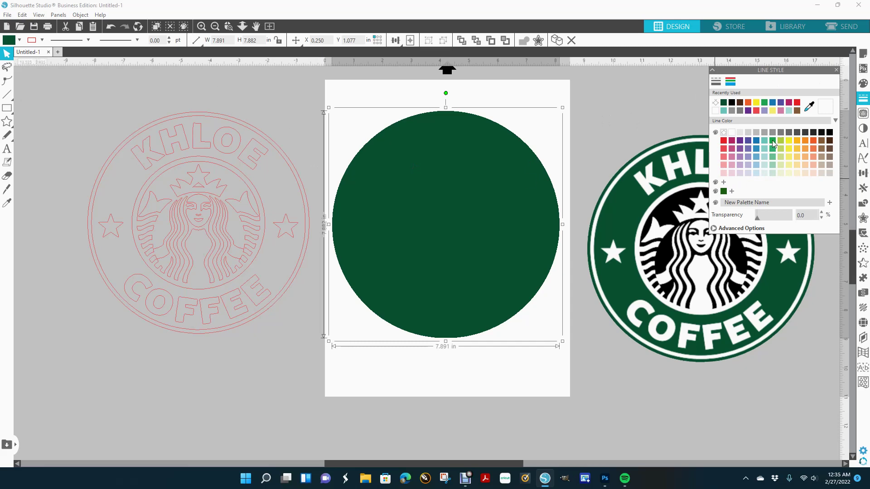
- Combine the two outermost circles of the remaining trace into a compound path and fill the resulting ring with white
click(863, 84)
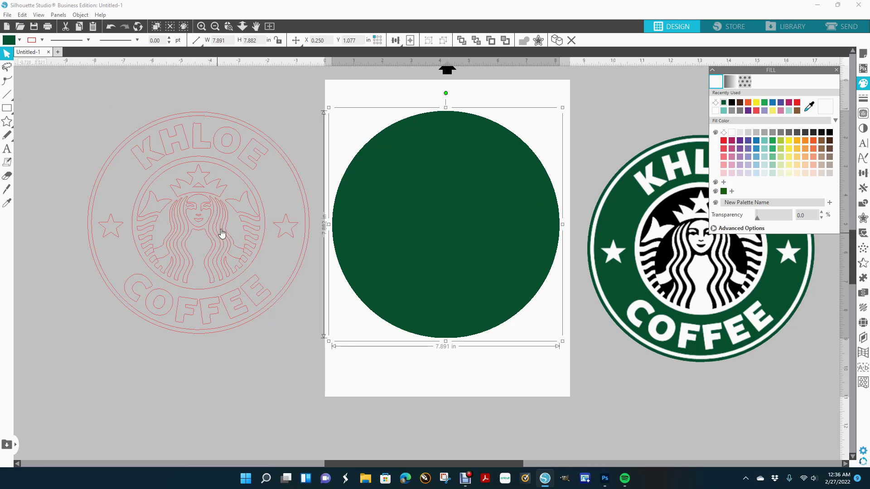
click(282, 154)
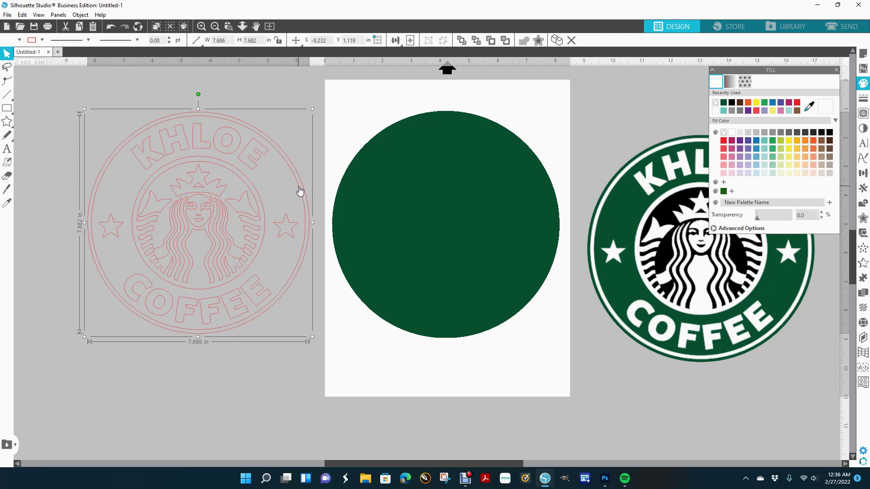
key(ctrl+shift+g)
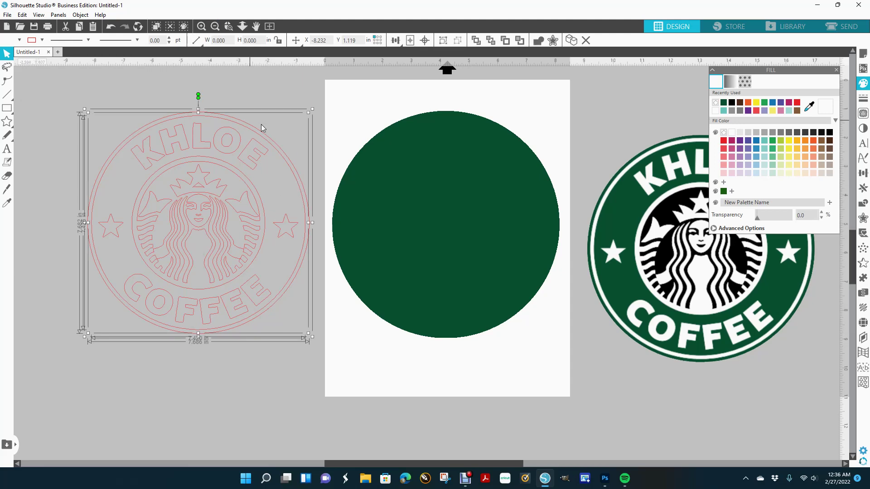
right_click(284, 151)
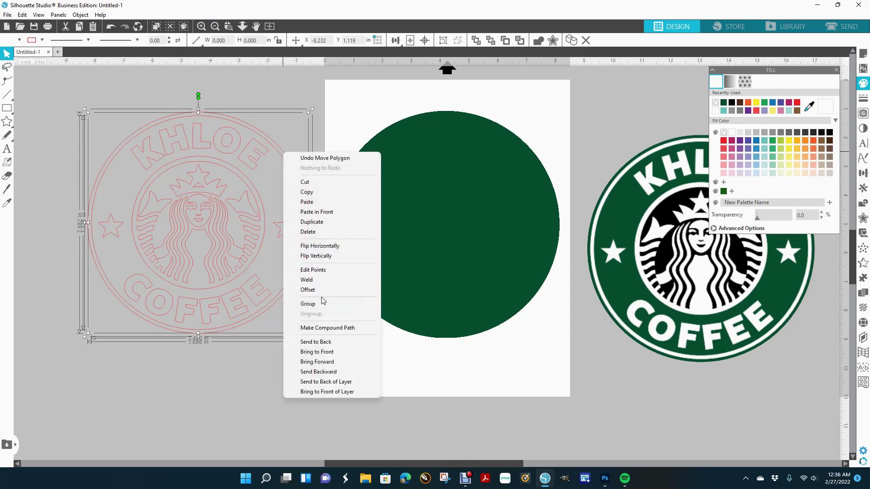
click(331, 329)
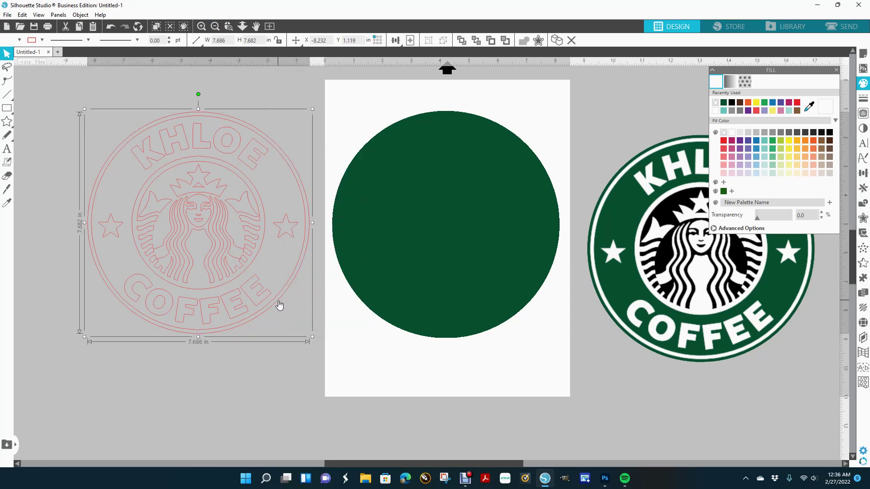
click(732, 133)
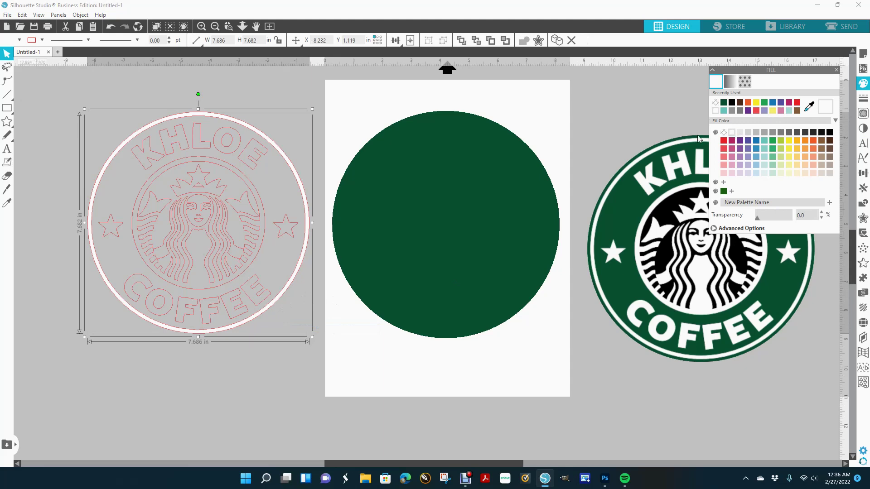
- Move the white ring onto the green circle on the page and set its outline colour to white
drag(287, 291, 535, 290)
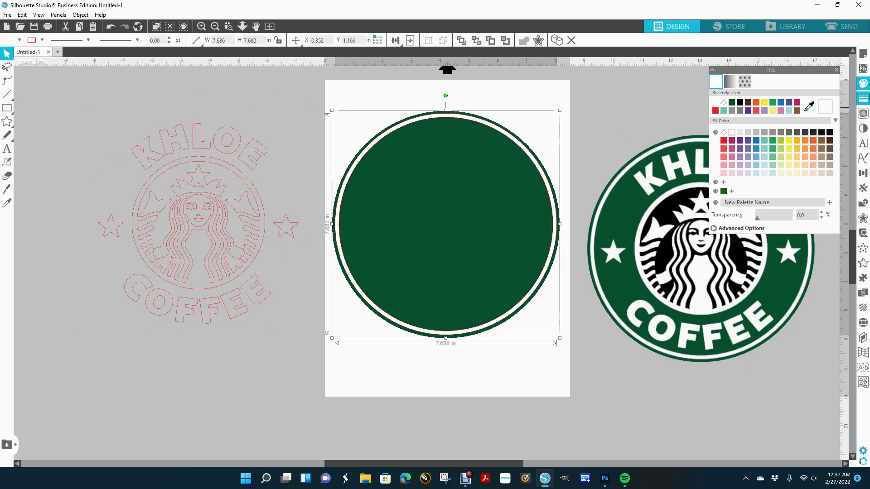
click(863, 98)
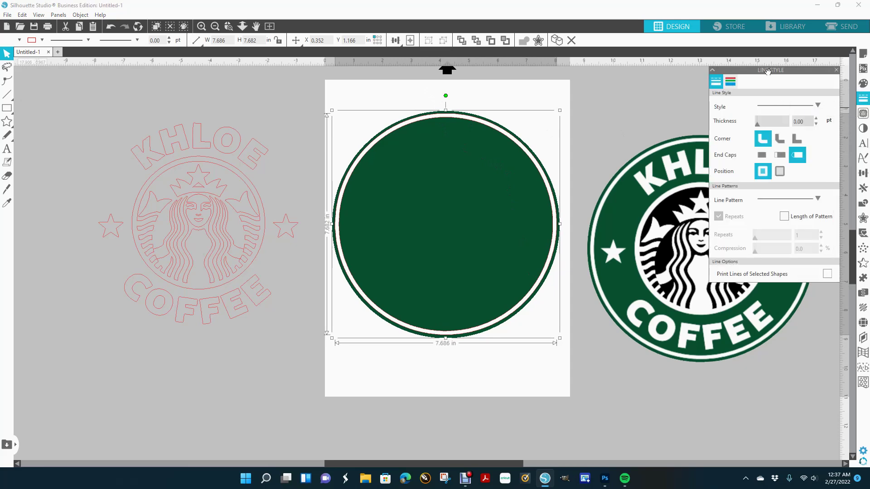
click(730, 83)
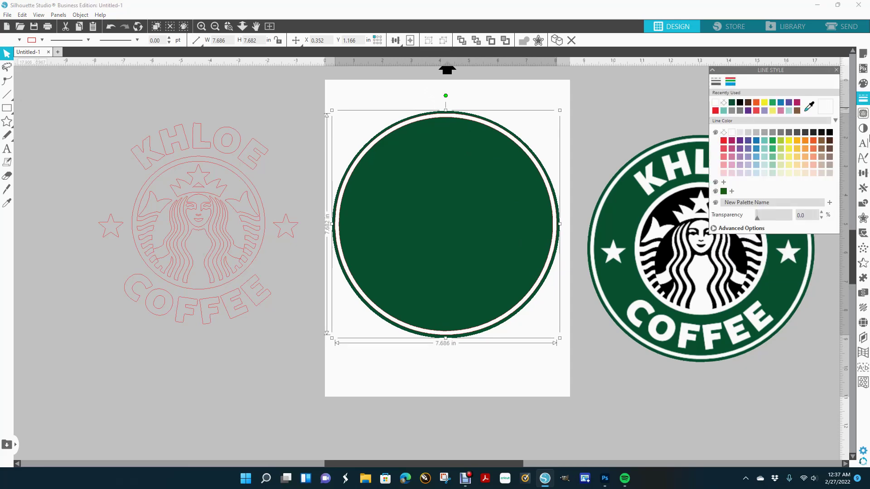
click(730, 133)
click(613, 97)
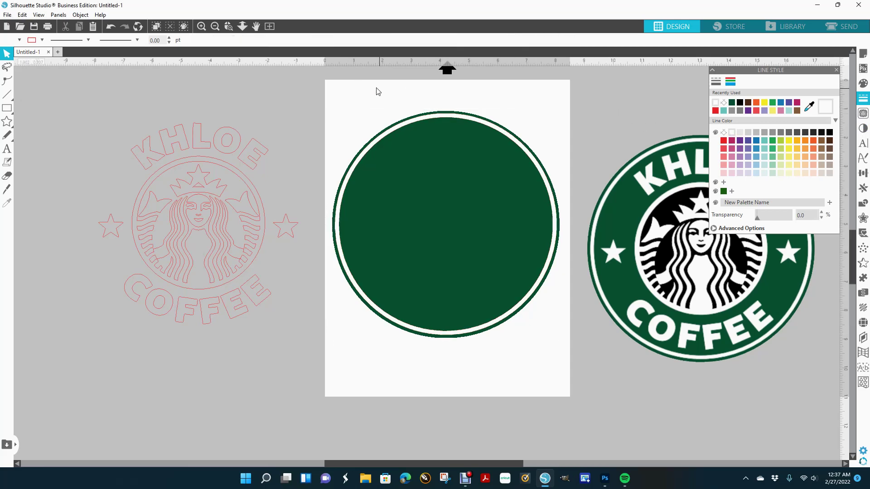
- Centre-align the white ring with the green circle and group the two shapes
click(420, 129)
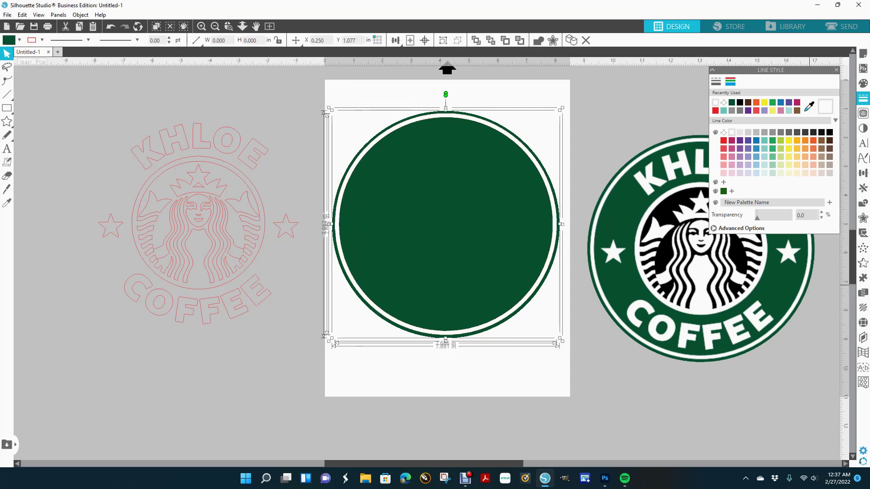
click(863, 172)
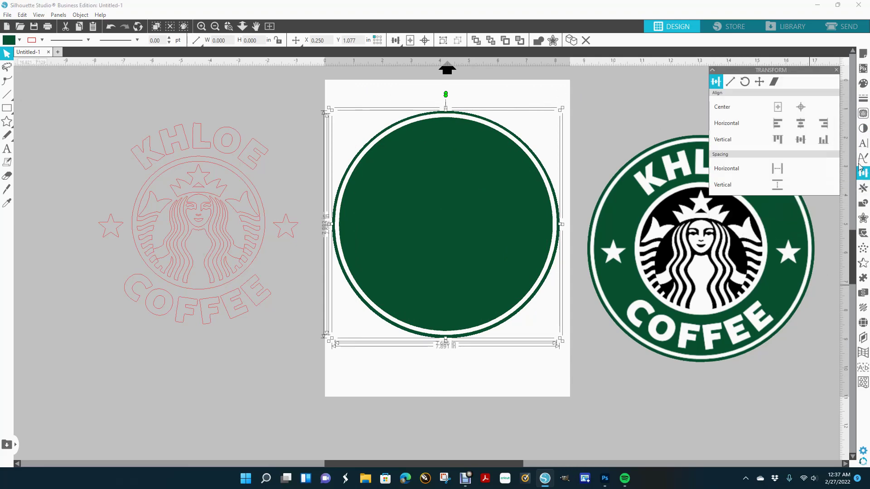
click(801, 108)
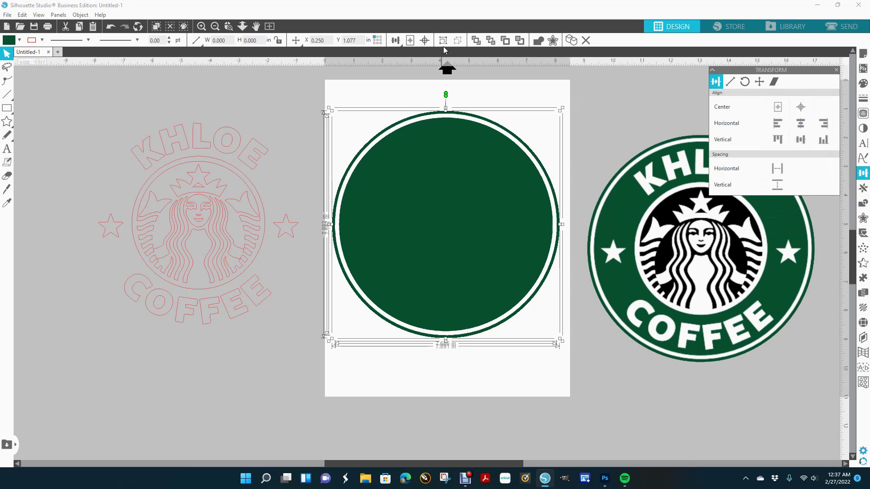
right_click(453, 134)
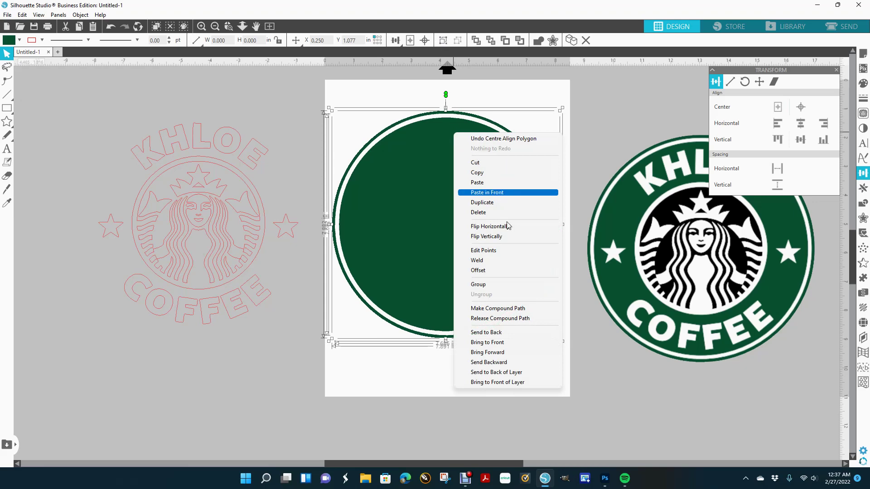
click(491, 286)
click(294, 106)
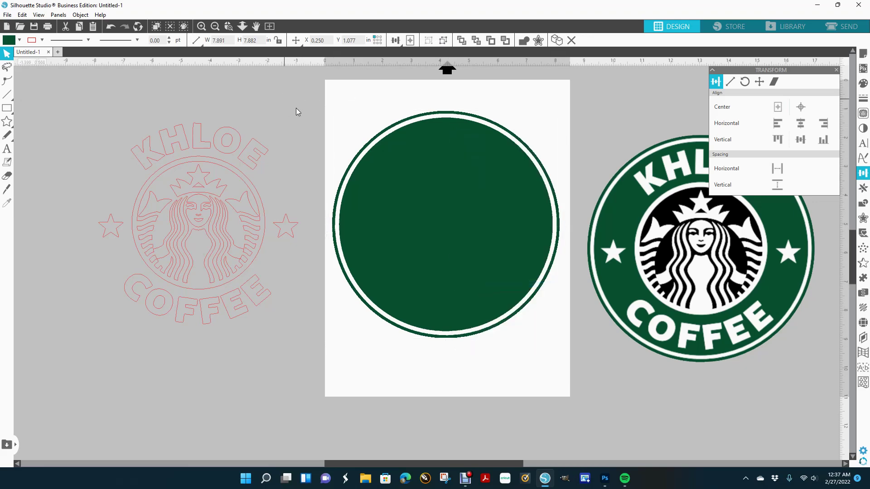
- Try alternative fill colours on the green circle alone, including red, light blue, orange, dark brown and light teal
click(494, 132)
click(574, 92)
click(455, 221)
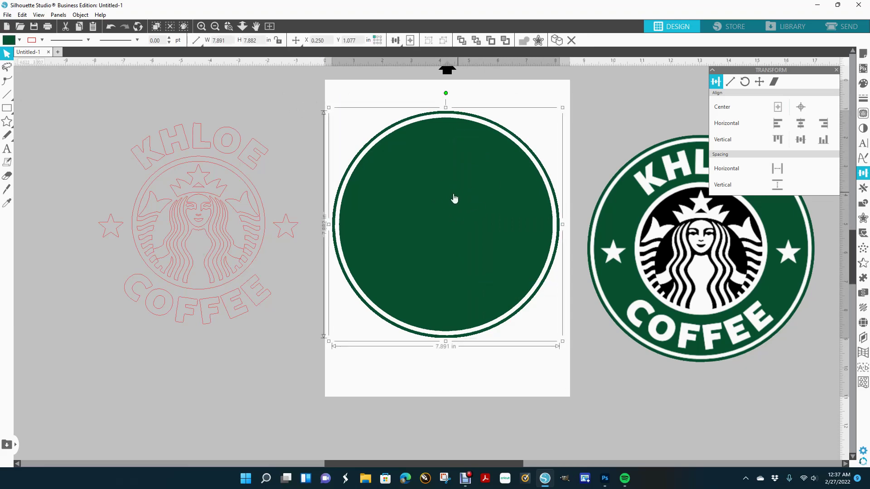
click(834, 72)
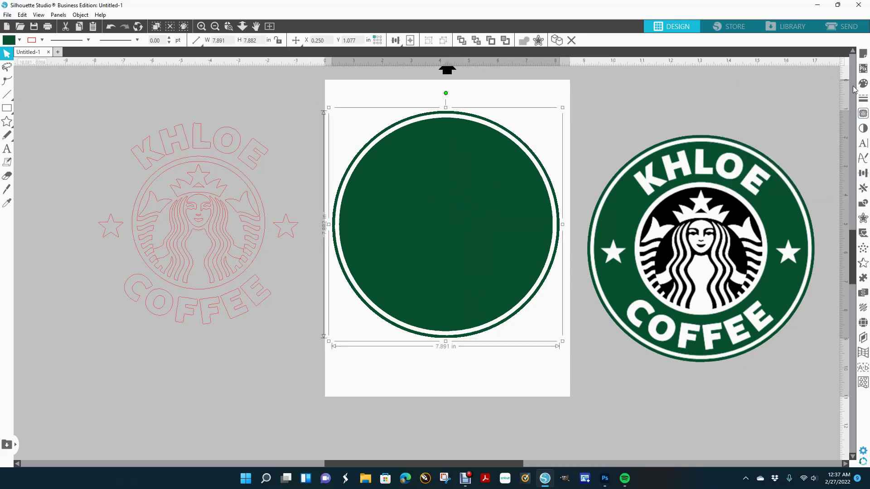
click(863, 85)
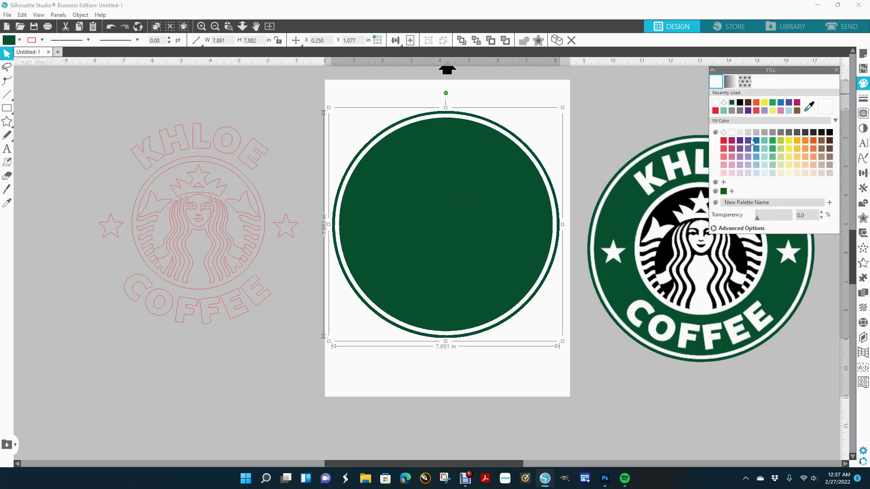
click(723, 142)
click(756, 164)
click(805, 141)
click(805, 157)
click(797, 148)
click(829, 140)
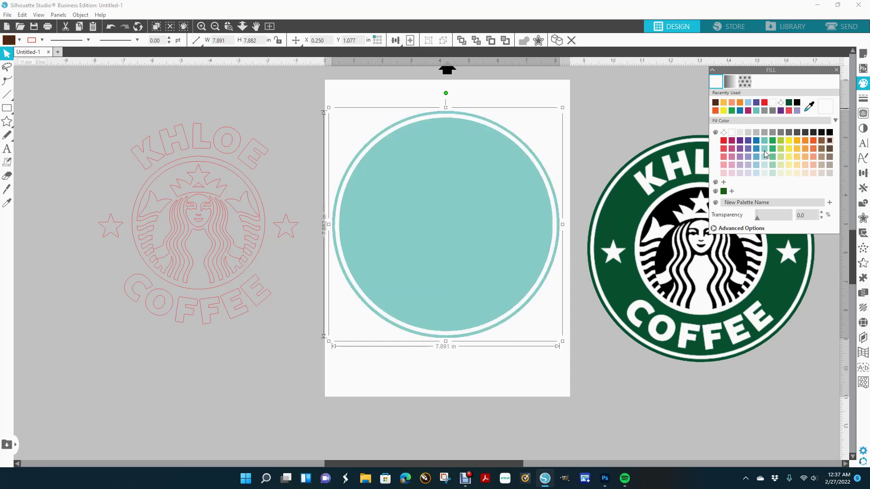
click(763, 150)
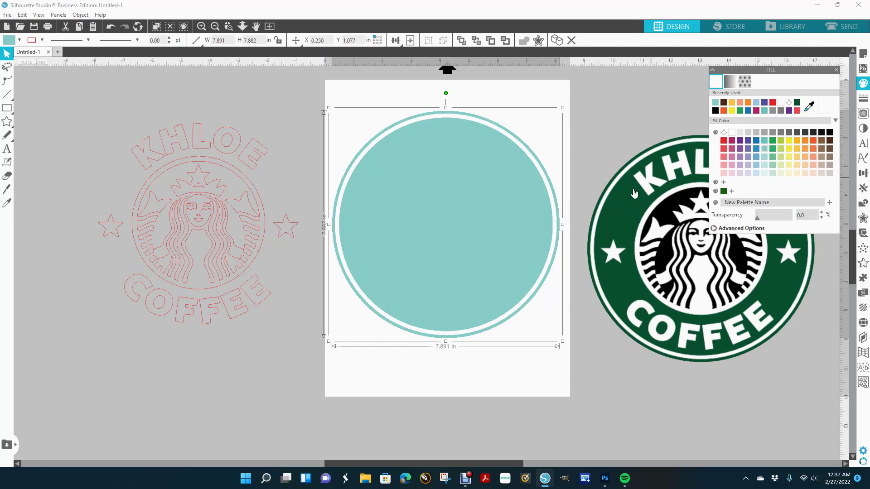
- Refill the circle with the dark green sampled from the coloured logo and move the fill settings away from the logo
click(809, 106)
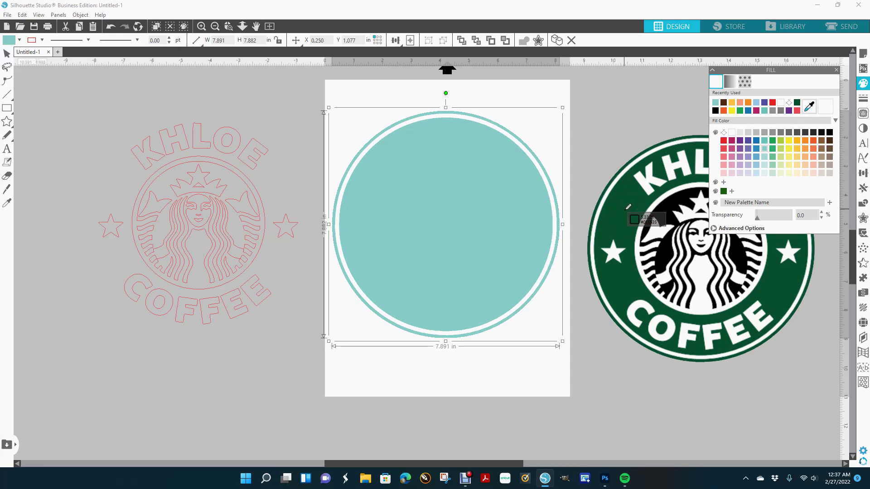
click(619, 186)
click(7, 54)
click(621, 99)
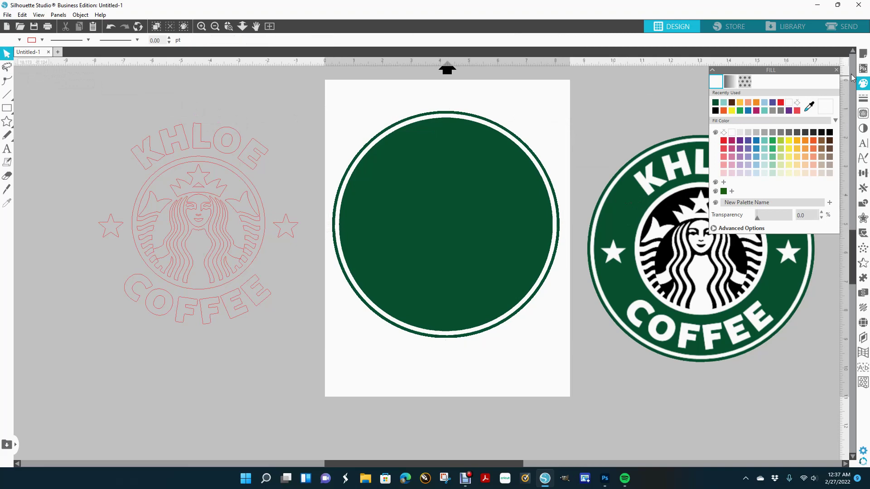
drag(816, 73, 858, 27)
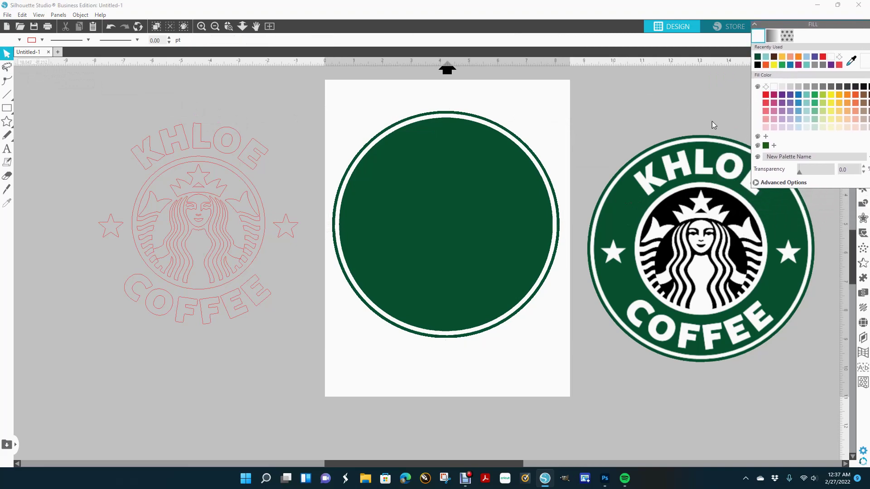
- Group the green circle and the white ring on the page again
click(440, 242)
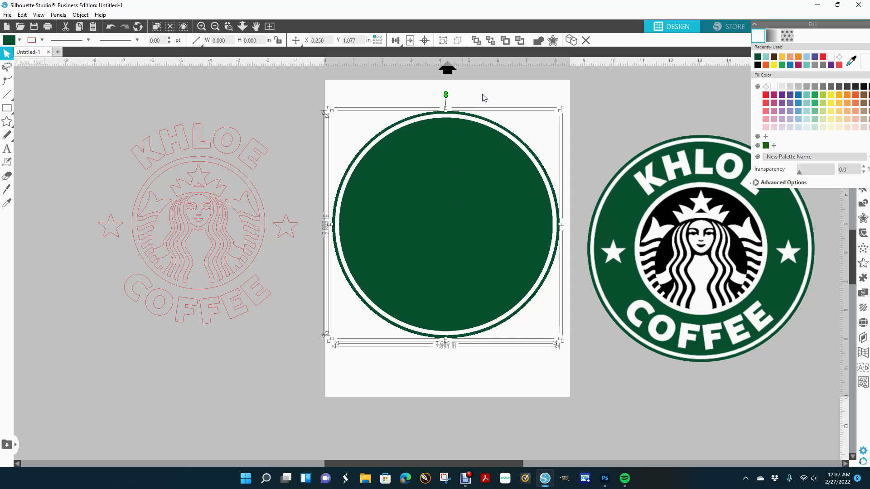
right_click(439, 143)
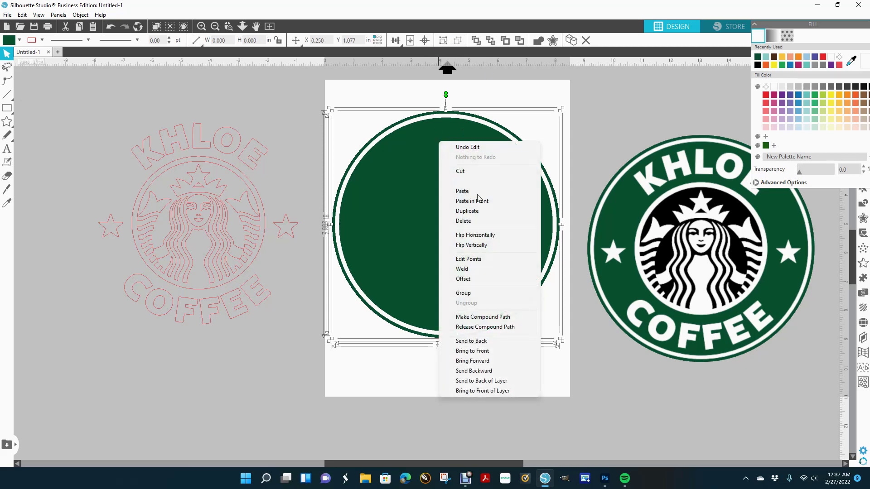
click(473, 294)
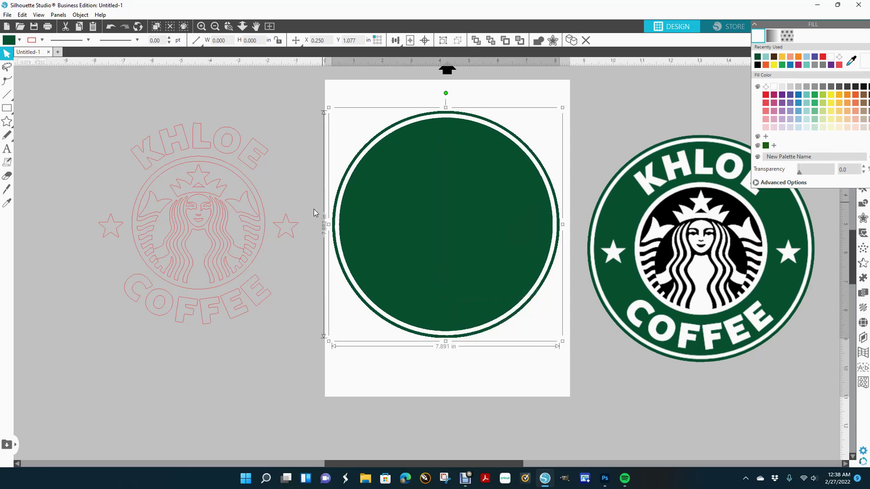
- Group the two traced side stars and move them onto the green circle, level with its middle
click(119, 239)
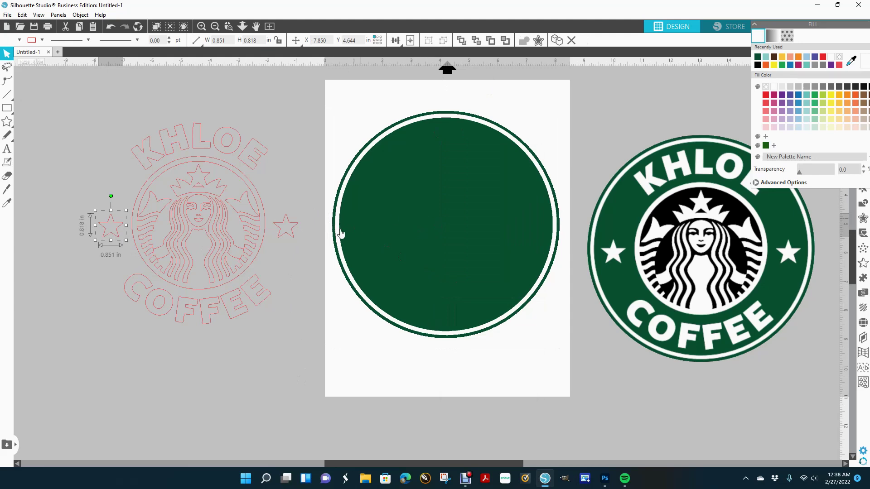
shift+click(291, 240)
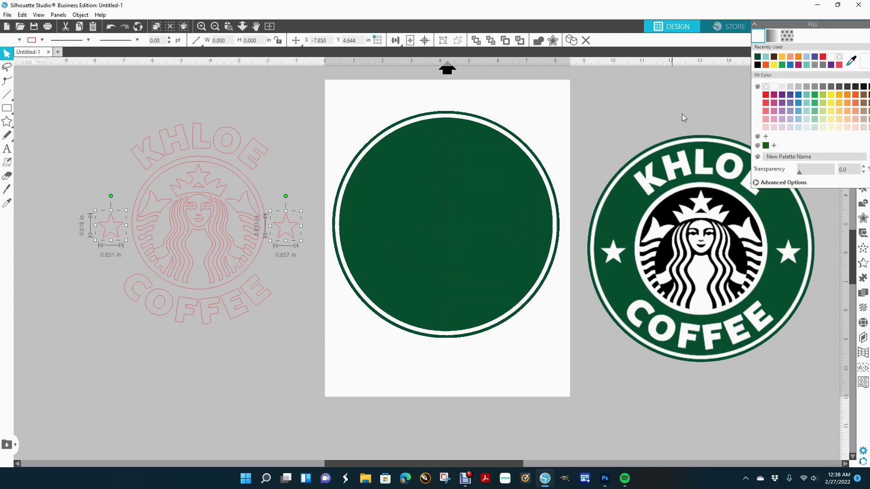
click(443, 40)
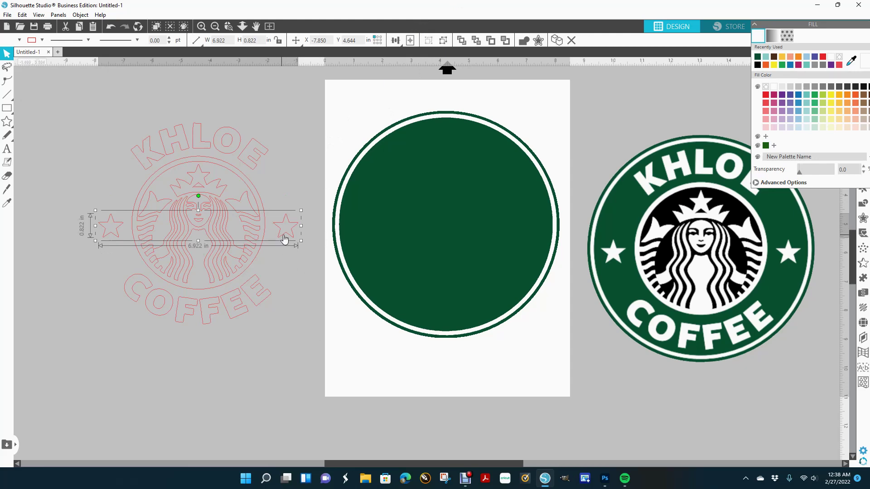
drag(285, 239, 531, 229)
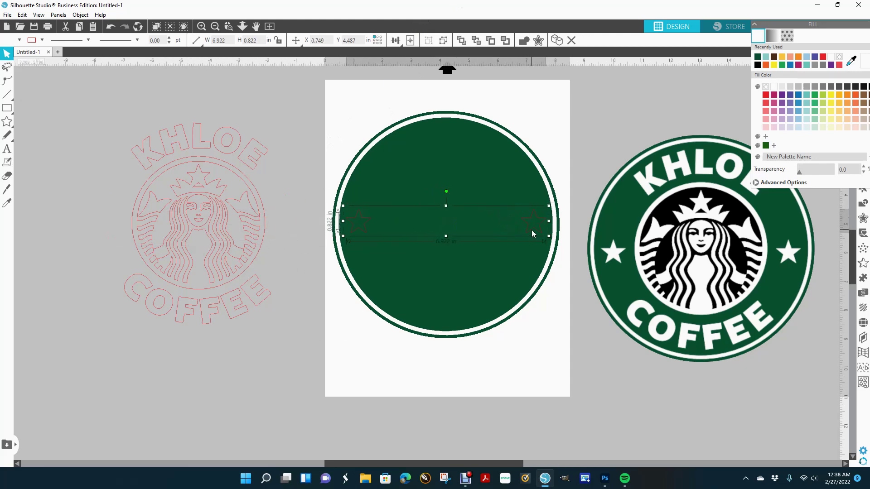
drag(531, 230, 531, 231)
- Fill the grouped stars with white and make their outline colour transparent
drag(833, 25, 778, 25)
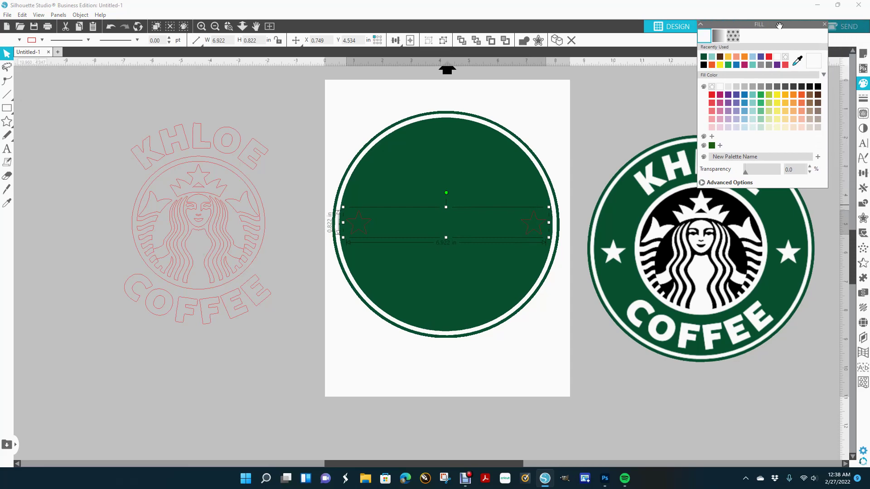
click(722, 87)
click(863, 98)
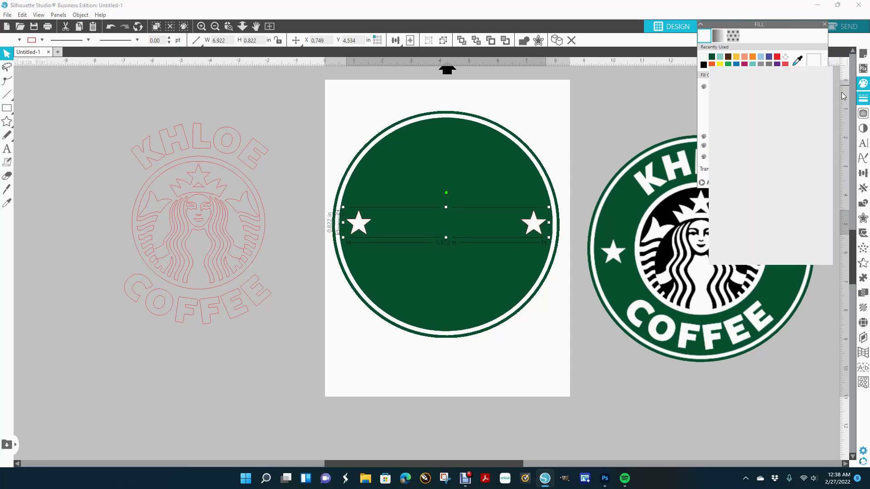
click(729, 84)
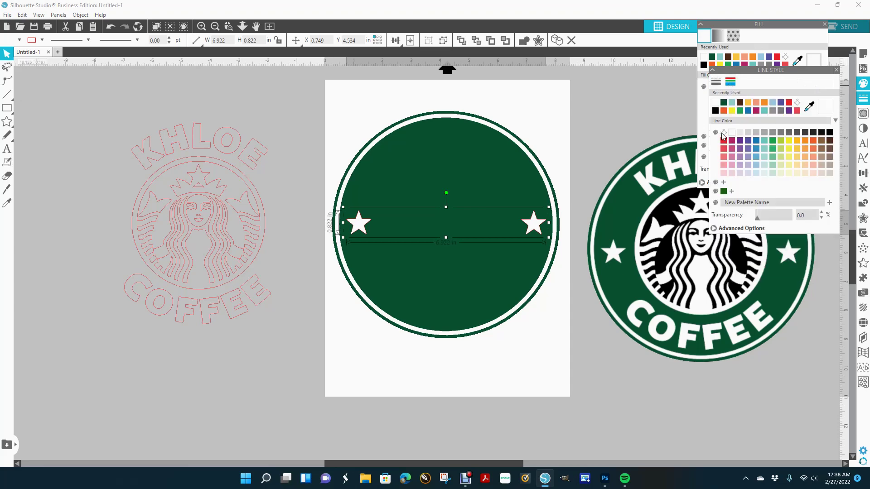
click(723, 133)
click(572, 110)
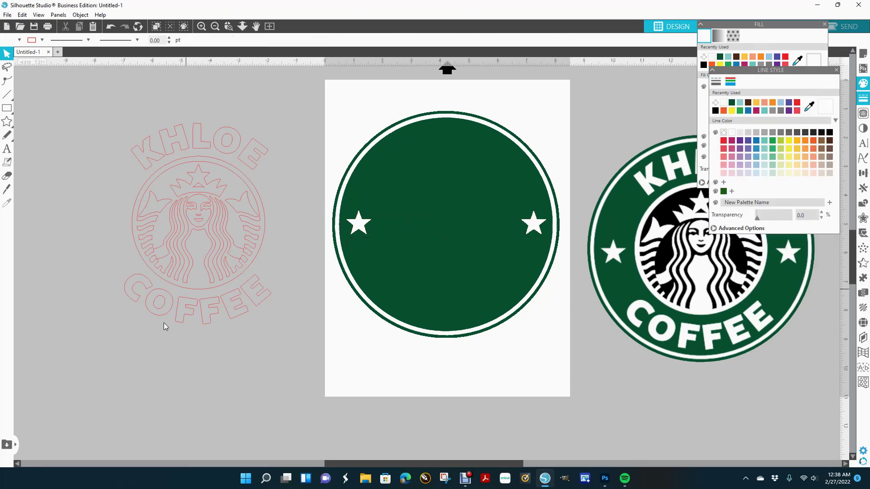
- Combine the traced letters of the arched name above the siren into one compound path
click(261, 253)
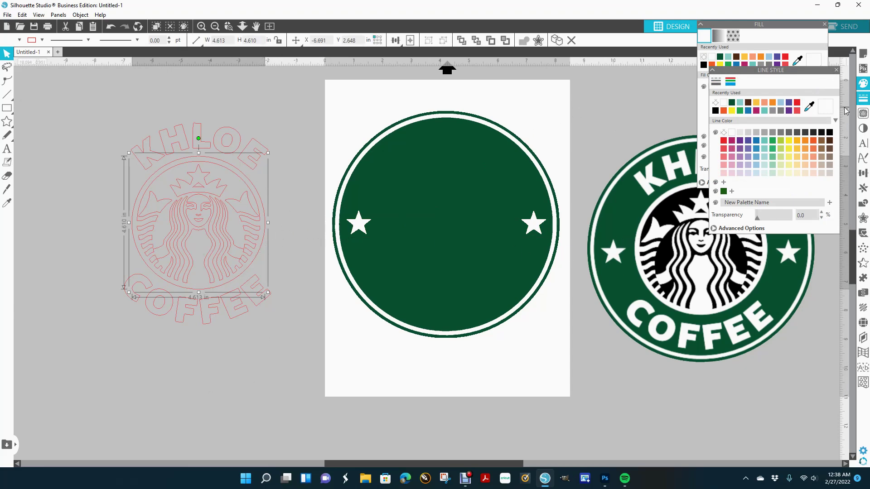
click(835, 71)
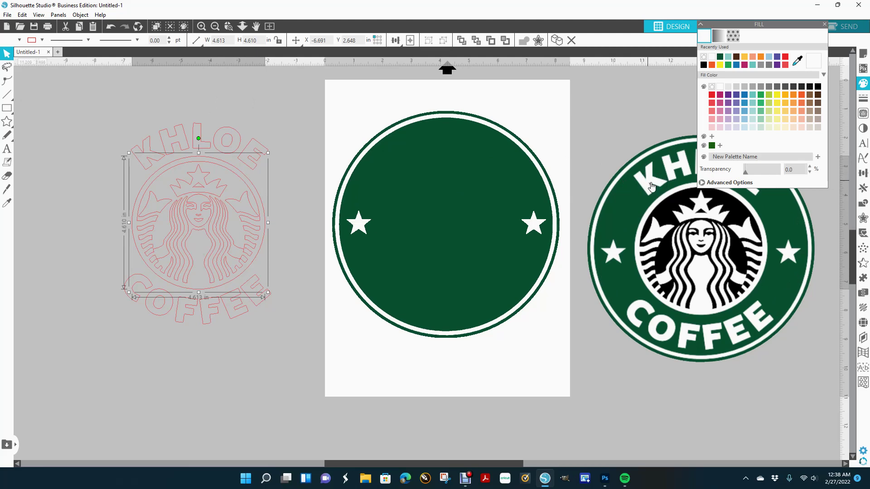
click(138, 108)
mouse_move(138, 107)
mouse_down()
mouse_move(213, 147)
mouse_move(266, 149)
mouse_up()
right_click(253, 145)
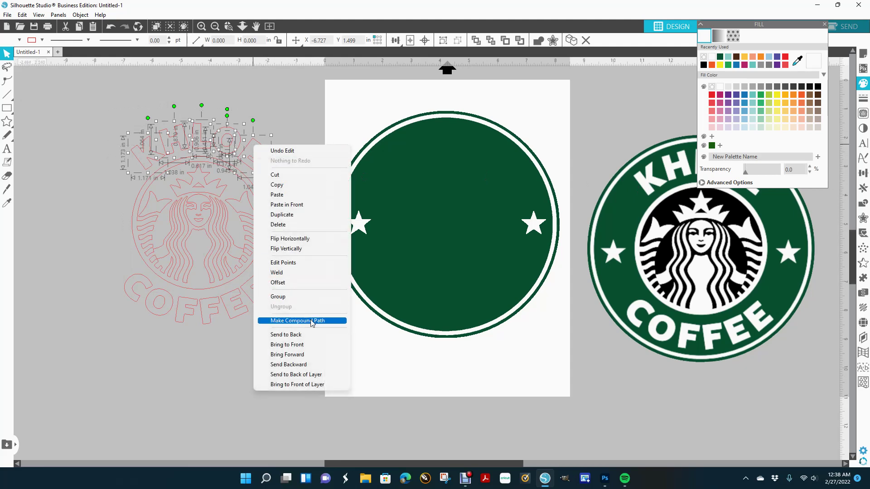
click(315, 321)
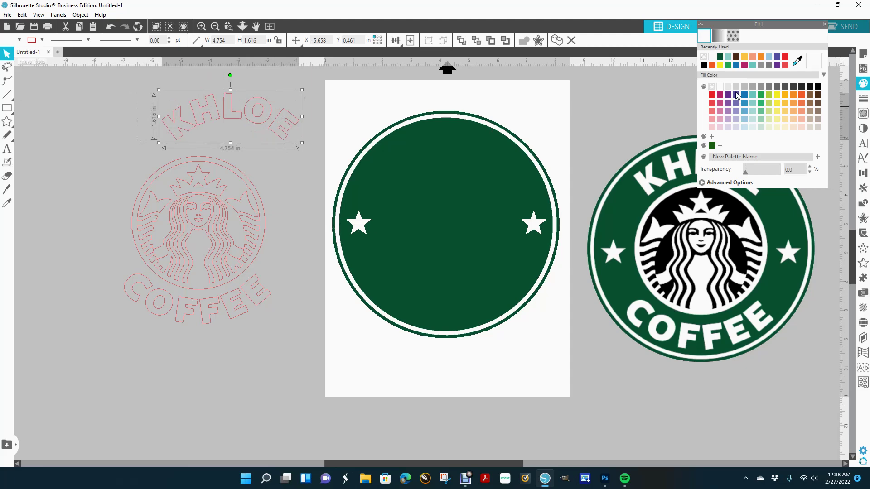
- Give the arched name a white fill and white outline and place it along the green circle's upper inner edge
click(722, 85)
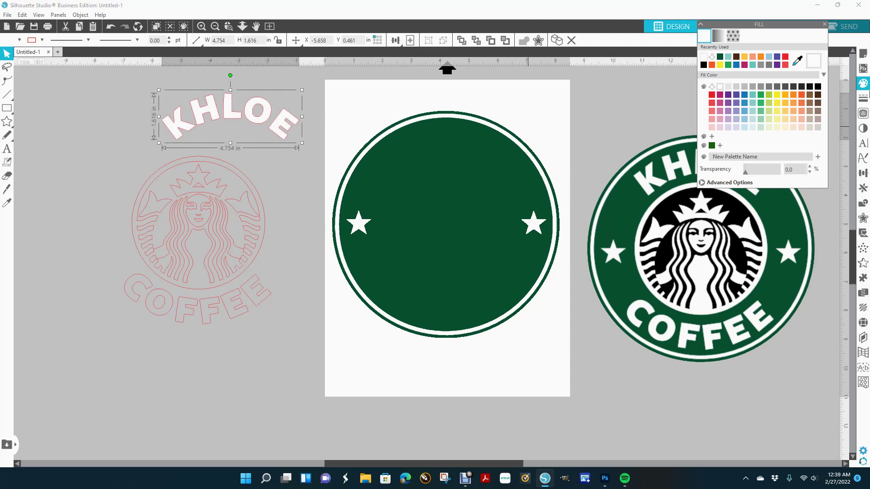
click(862, 98)
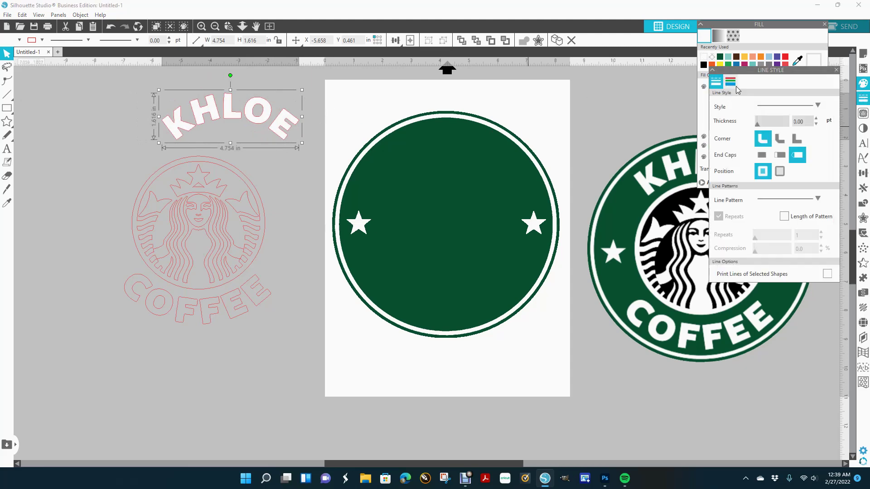
click(731, 81)
click(731, 132)
drag(231, 111, 438, 121)
drag(513, 169, 504, 162)
- Combine the traced letters of COFFEE into one compound path
drag(317, 295, 138, 303)
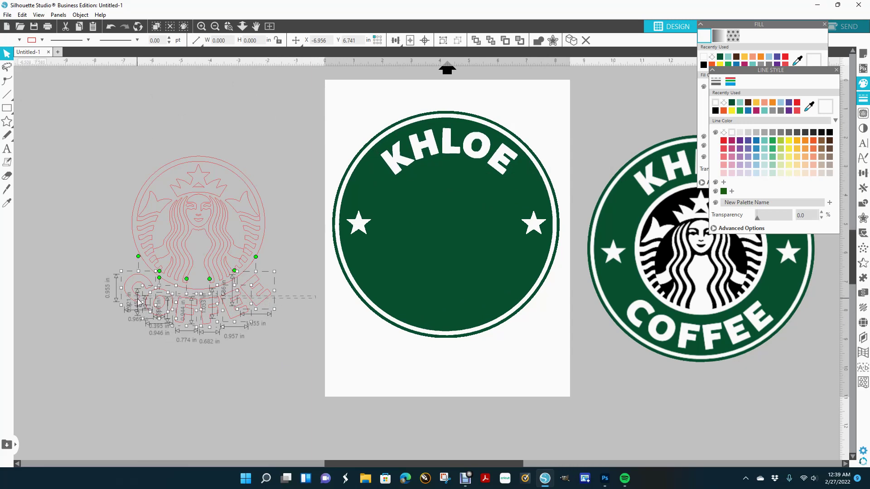
right_click(168, 303)
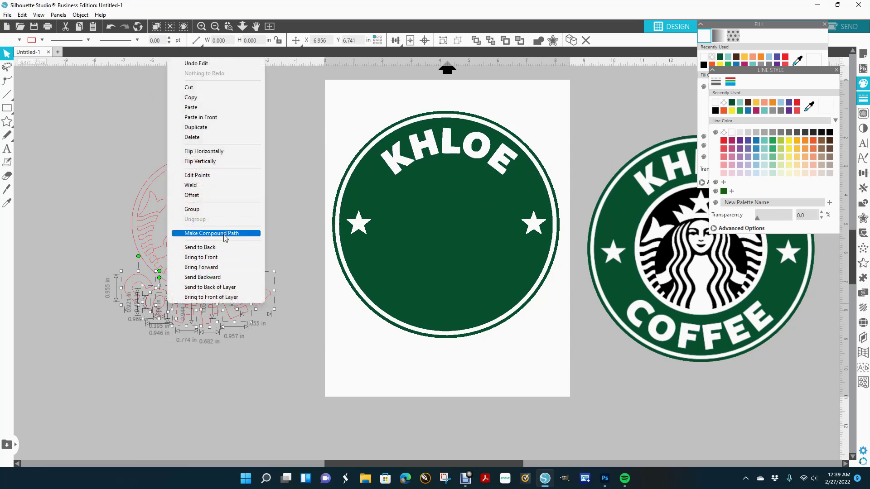
click(226, 234)
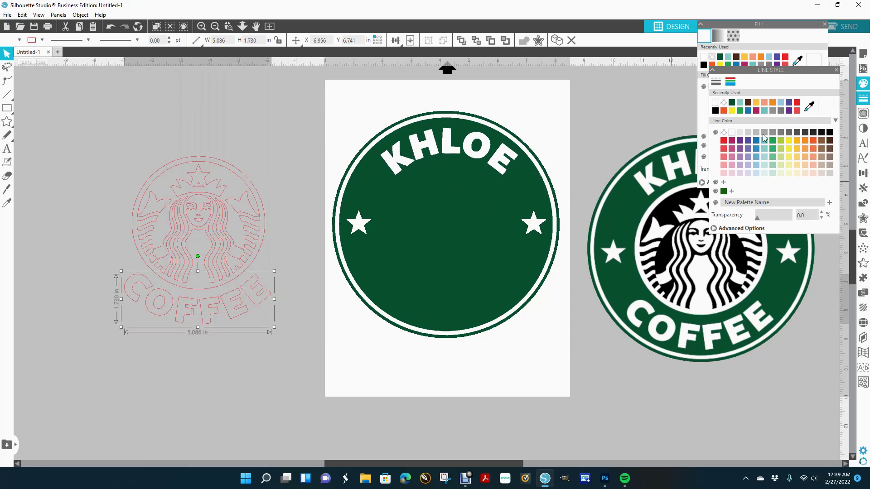
- Give COFFEE a white outline and white fill and place it along the green circle's lower inner edge
click(732, 132)
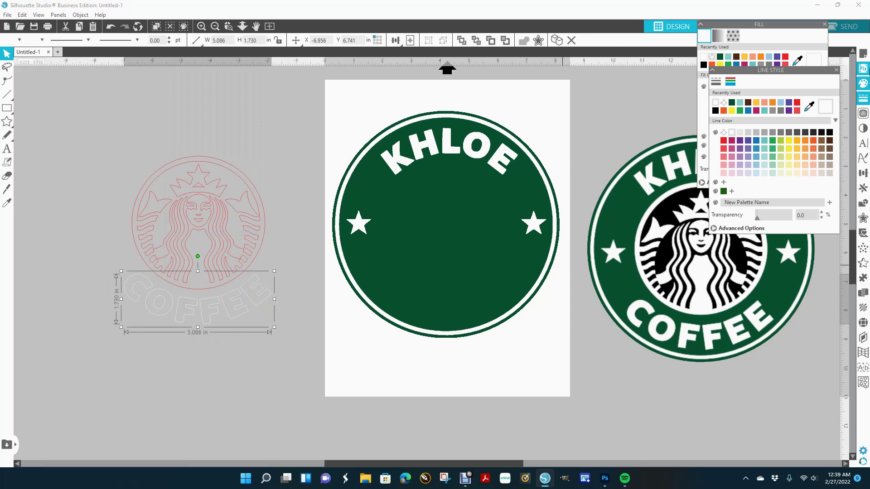
click(863, 84)
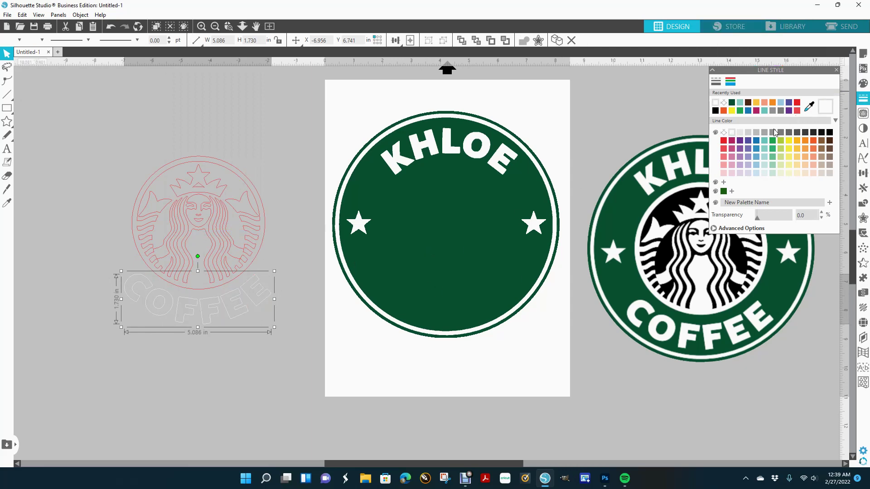
mouse_move(799, 72)
mouse_down()
mouse_move(777, 121)
mouse_move(799, 72)
mouse_up()
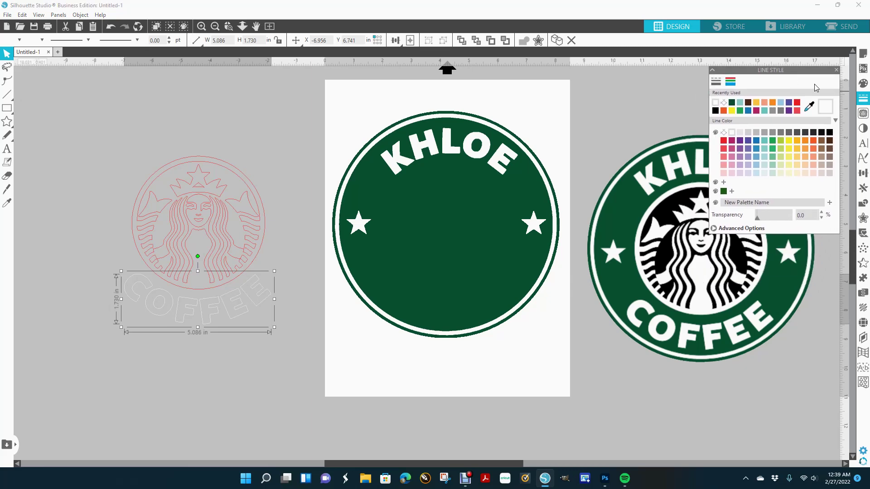
click(864, 83)
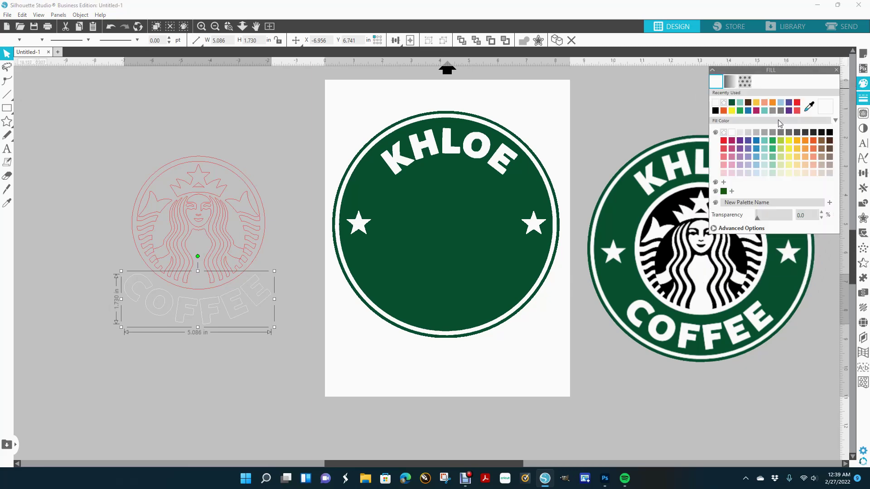
click(733, 133)
drag(264, 303, 512, 302)
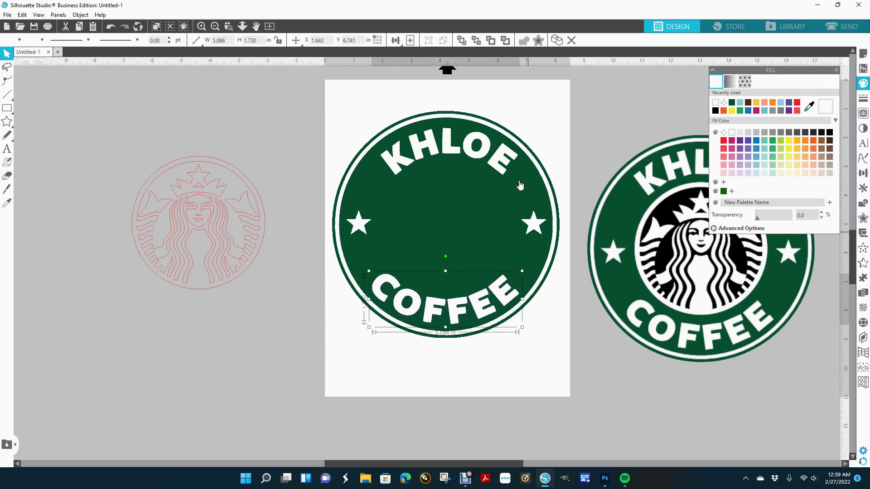
- Nudge the green circle group sideways until it is centred behind the lettering and stars
click(503, 168)
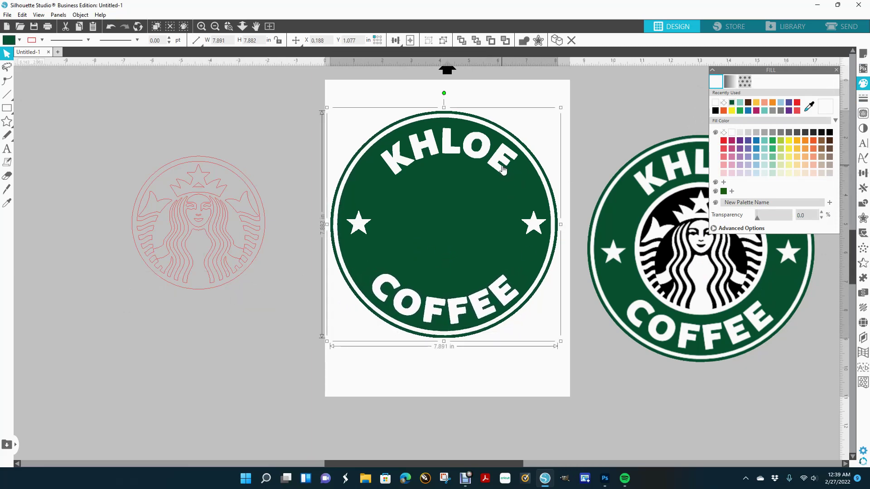
key(Right)
key(Right)
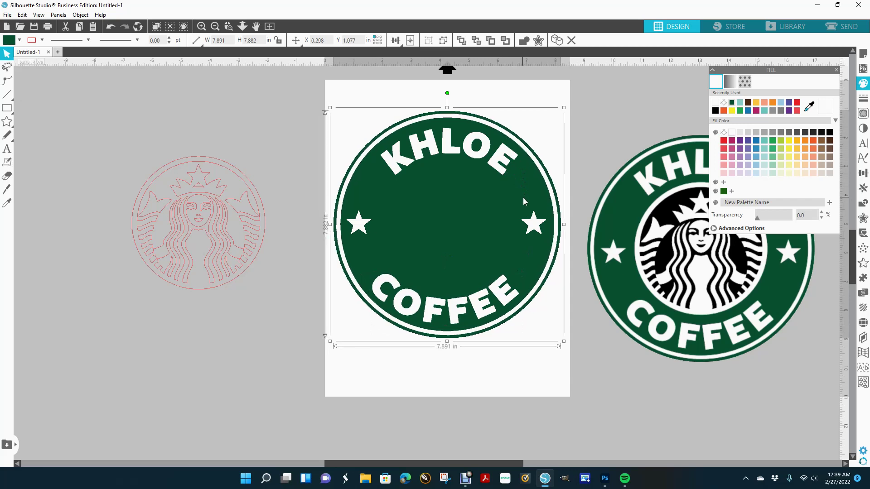
key(Right)
key(Right)
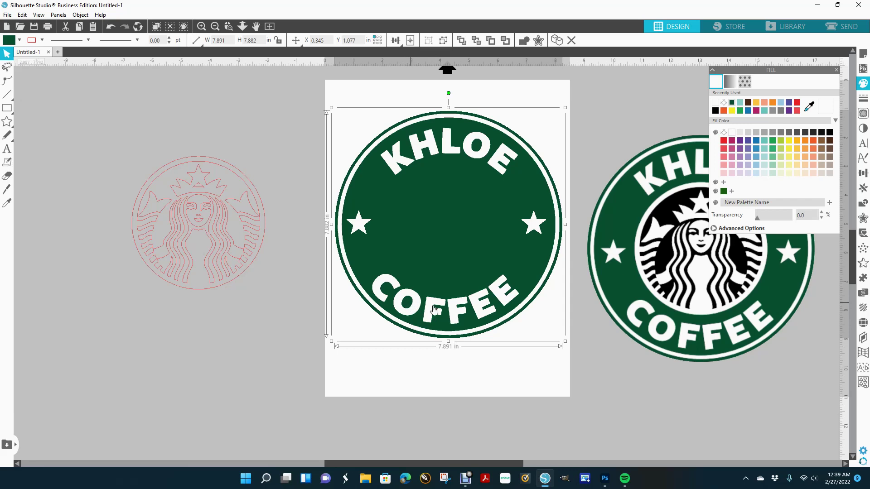
- Move the circle outline away from the siren, fill it with white and make its outline transparent
click(239, 285)
drag(242, 284, 265, 403)
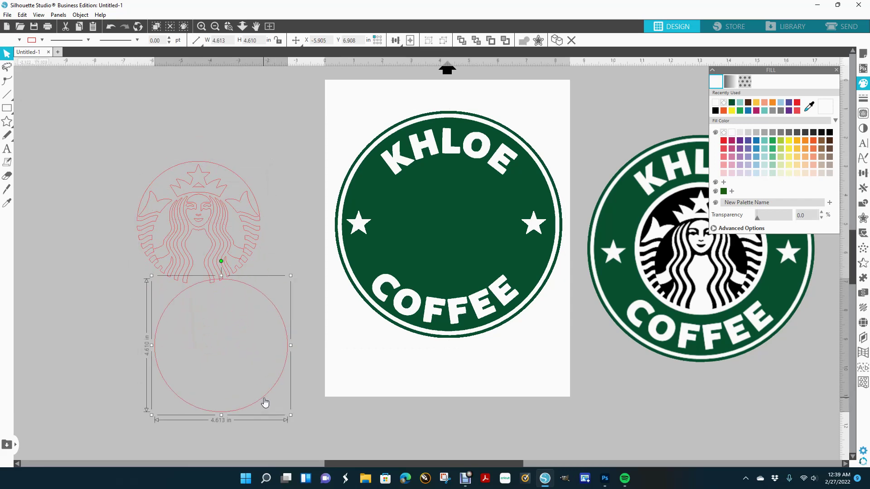
click(732, 133)
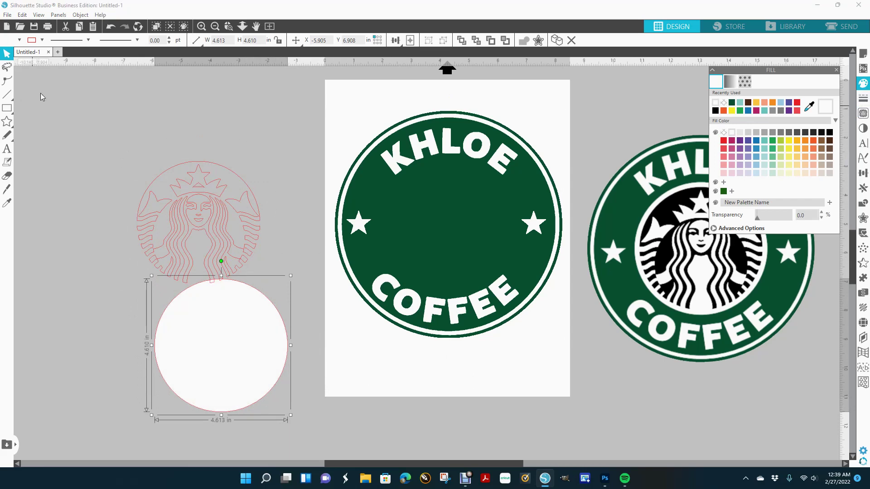
click(863, 98)
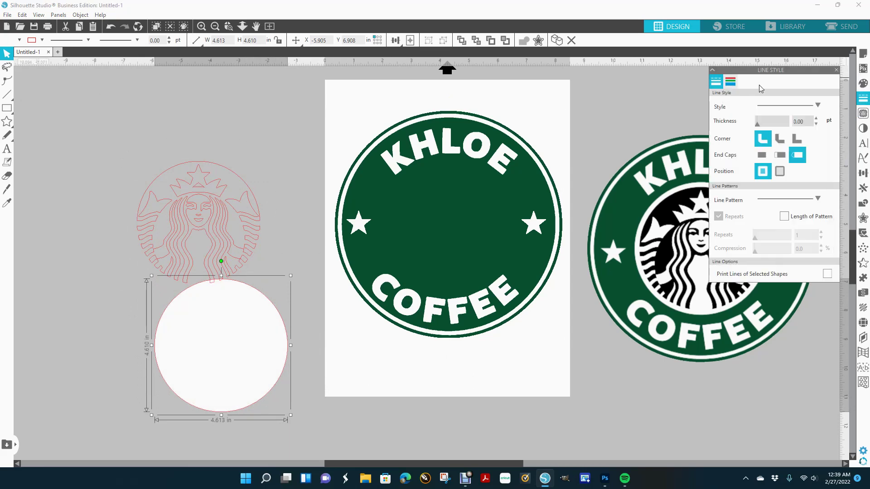
click(731, 82)
click(724, 133)
- Place the white disc in the middle of the green circle and adjust the two words around it
drag(254, 391, 481, 264)
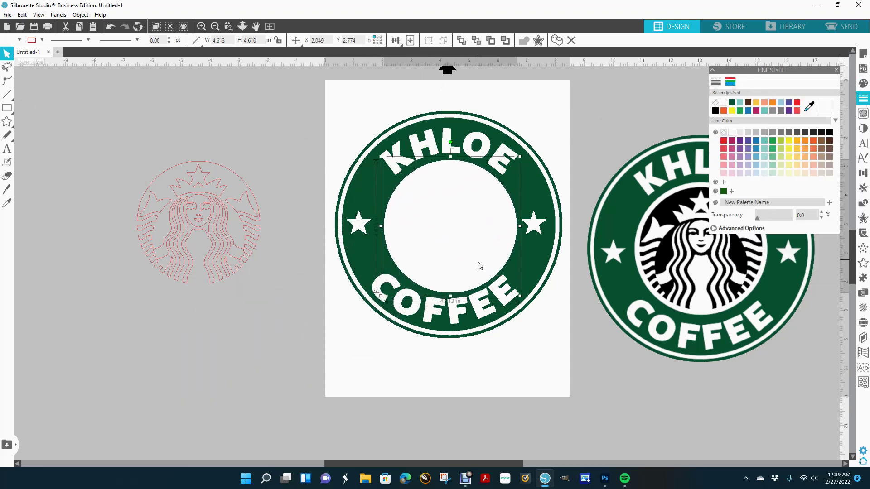
click(488, 318)
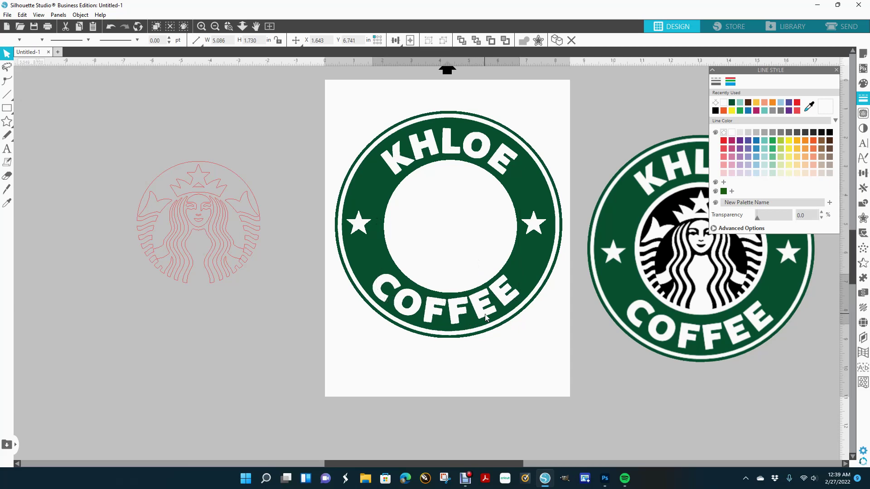
click(478, 154)
- Centre-align the white disc with the green circle group
click(468, 201)
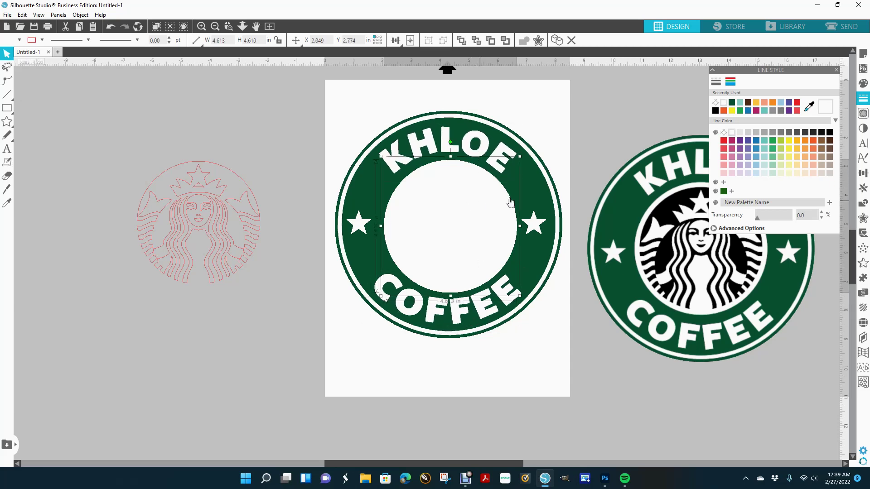
shift+click(541, 199)
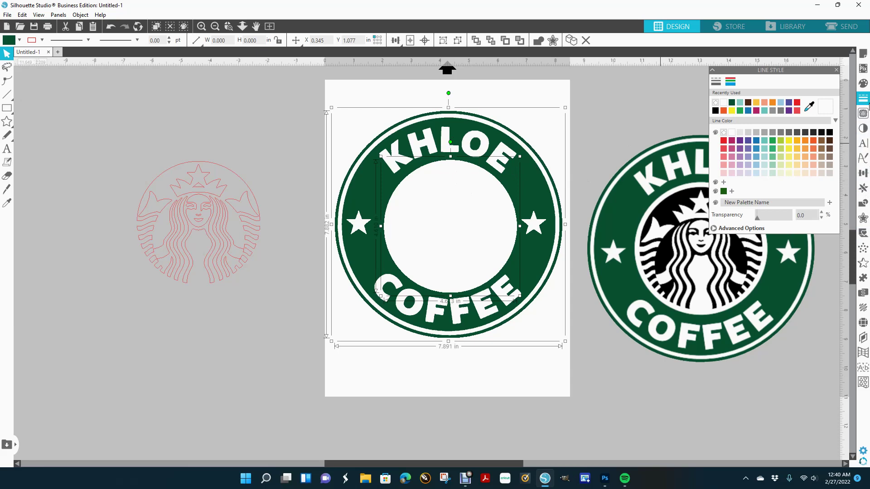
click(864, 174)
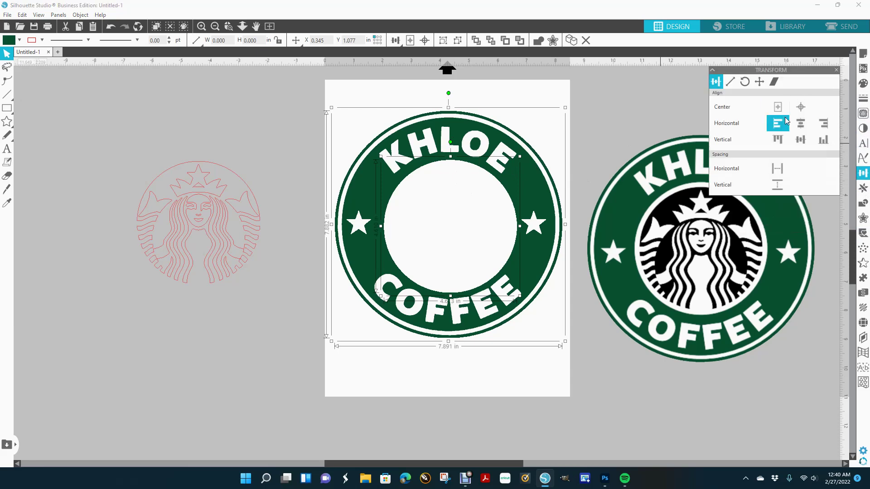
click(805, 111)
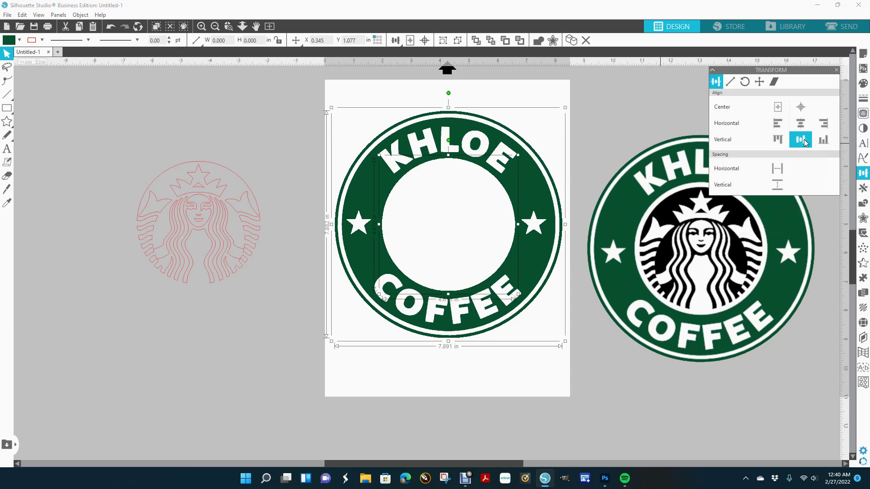
click(259, 114)
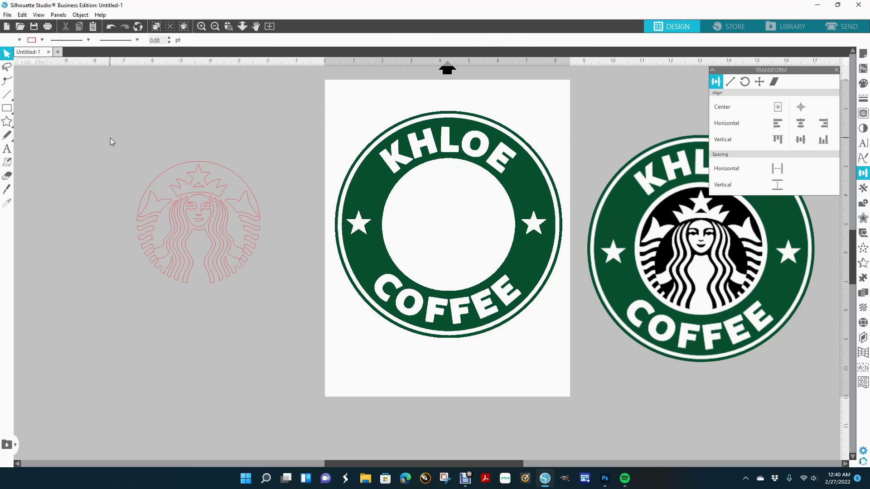
- Combine all of the siren's outline pieces into one compound path
drag(98, 124, 276, 303)
right_click(209, 222)
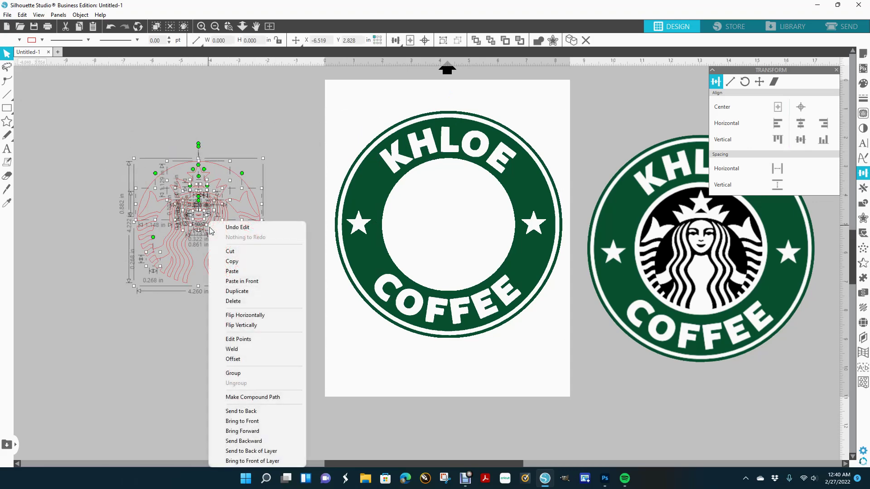
click(276, 398)
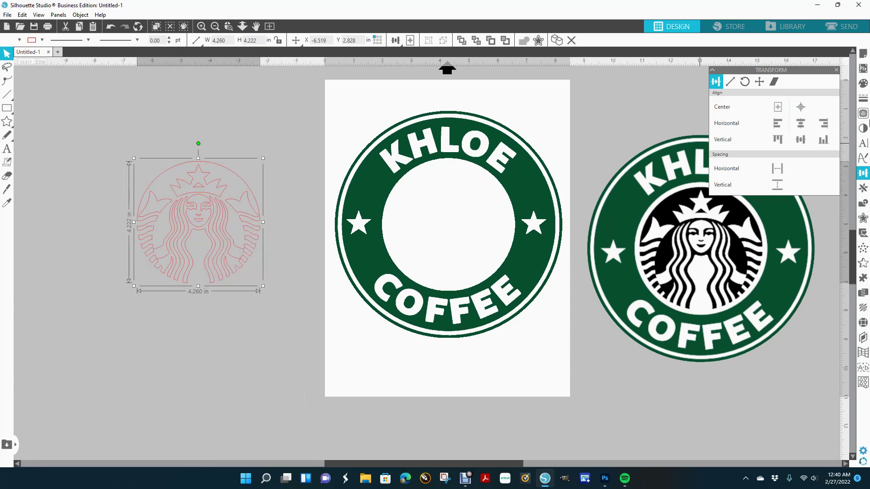
- Fill the siren compound path with black and make its outline transparent
click(864, 85)
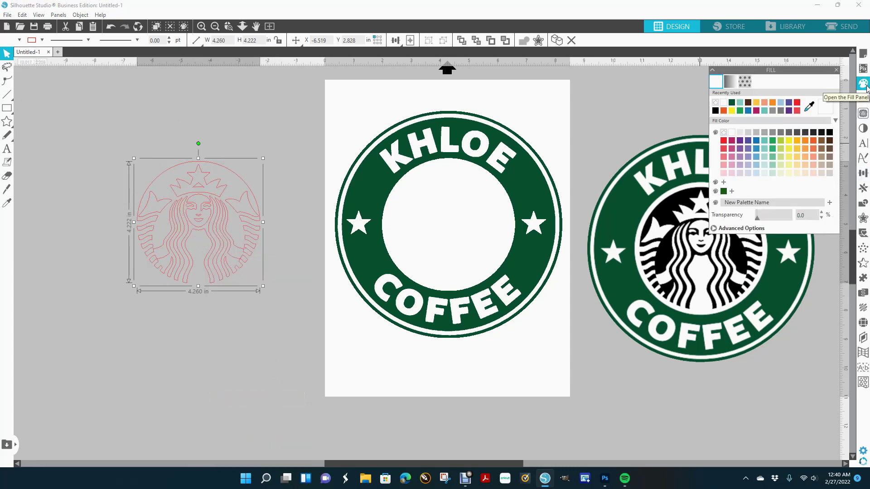
click(829, 132)
click(863, 98)
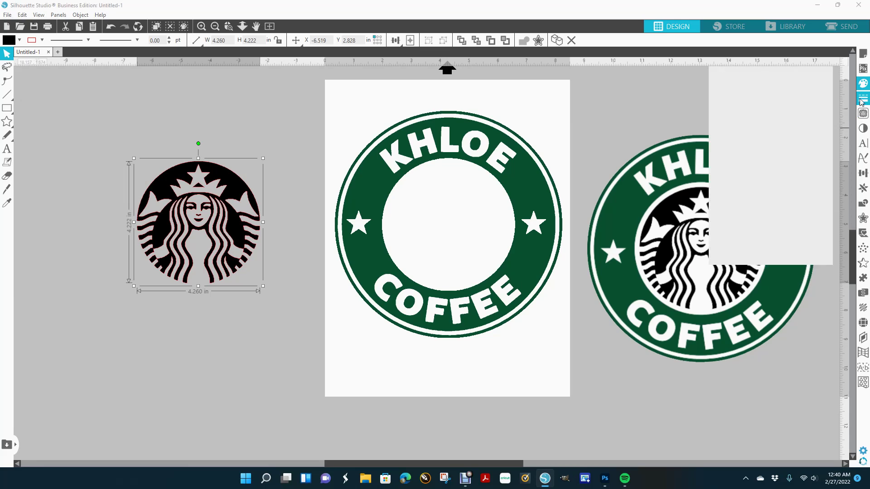
click(731, 82)
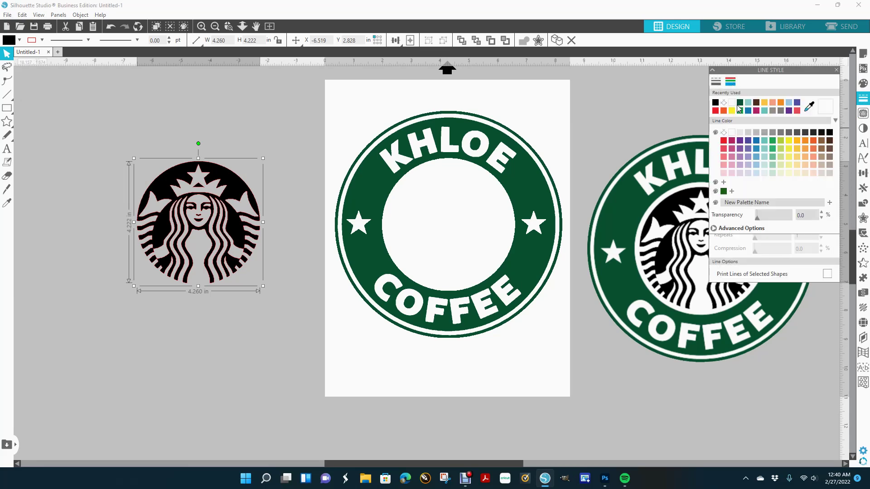
click(724, 133)
- Place the black siren in the middle of the white disc and adjust its position until it looks centred
drag(238, 230, 485, 231)
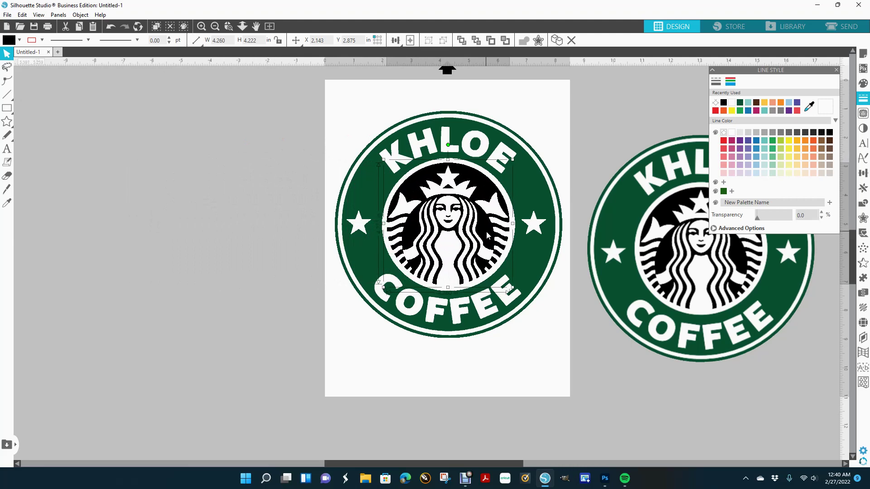
drag(486, 231, 487, 232)
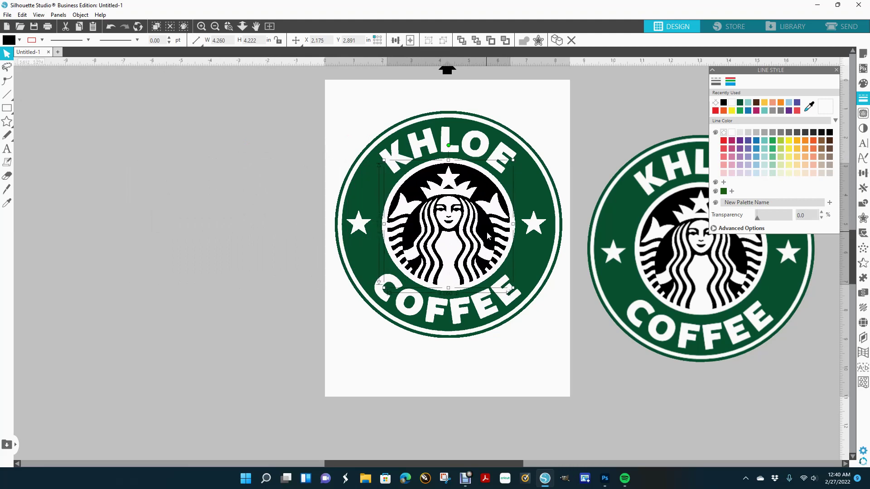
click(570, 133)
key(ctrl+a)
drag(480, 236, 261, 230)
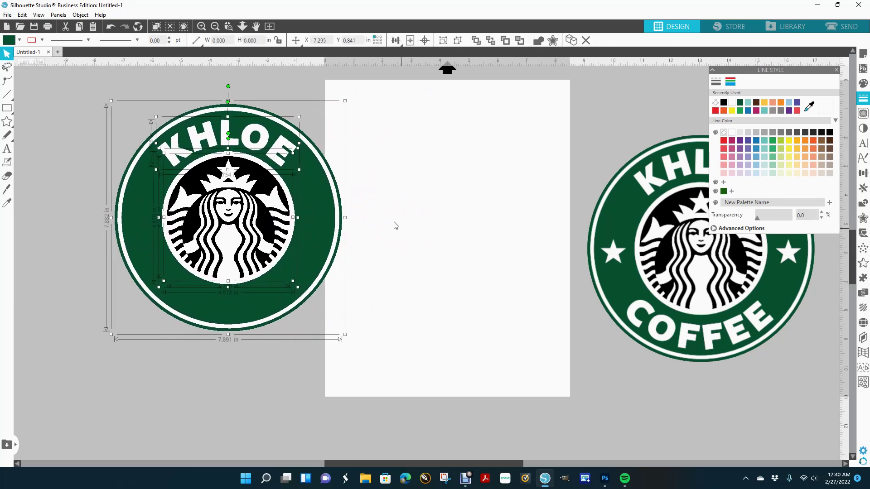
click(110, 27)
- Move all parts of the rebuilt logo together off the page to its left side and group them
drag(283, 91, 546, 353)
drag(526, 279, 262, 271)
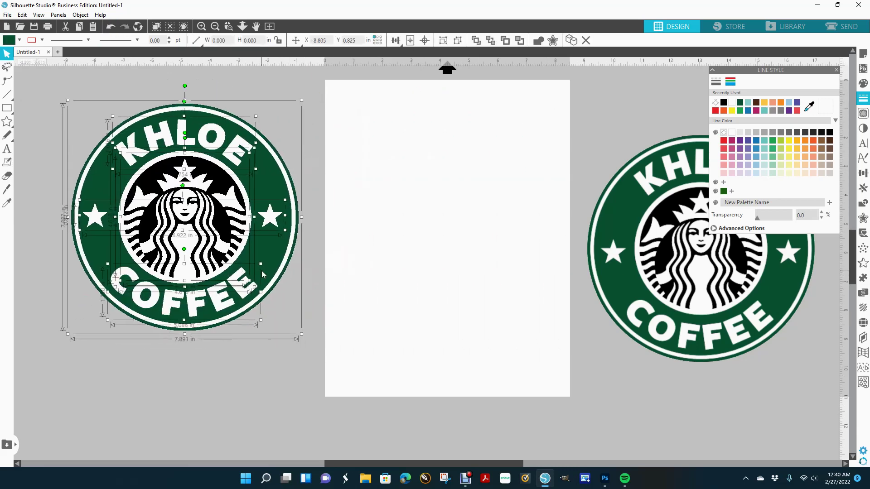
right_click(178, 203)
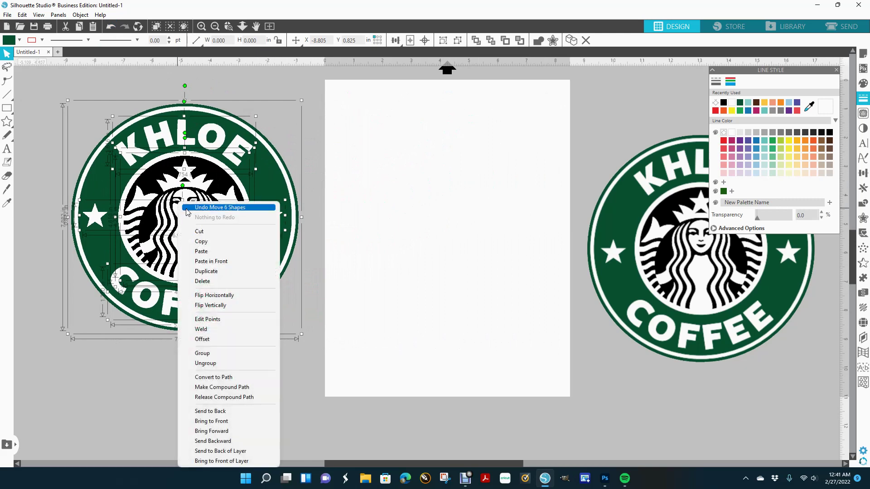
click(231, 353)
- Overlap the original image with the rebuilt logo group, bringing the original to the front, and compare their edges up close
drag(197, 291, 378, 290)
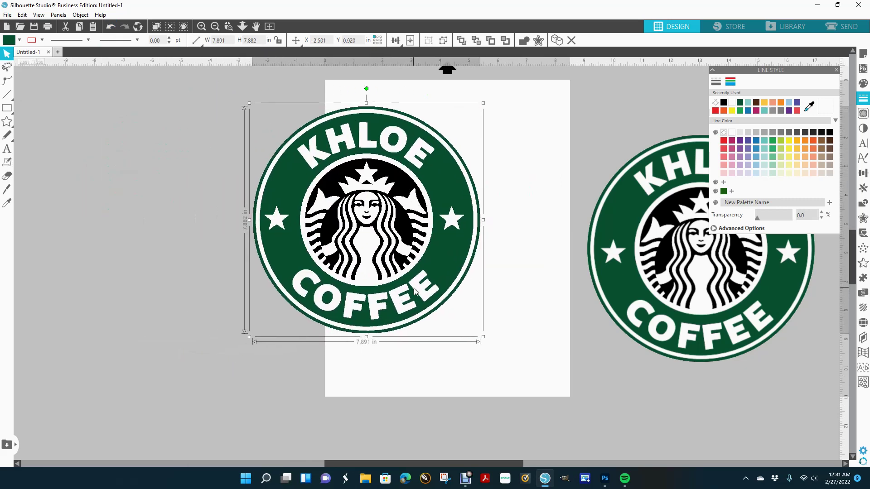
drag(698, 302, 587, 265)
right_click(587, 265)
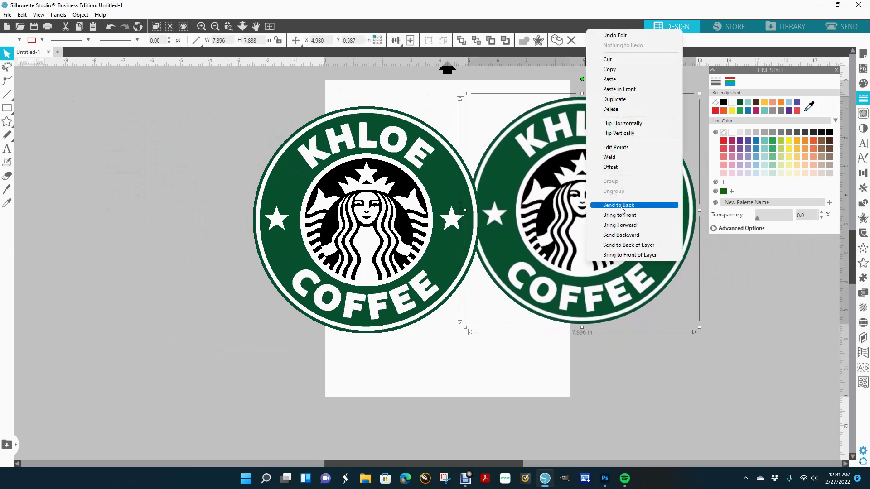
click(599, 284)
right_click(598, 285)
click(633, 240)
drag(551, 247, 471, 268)
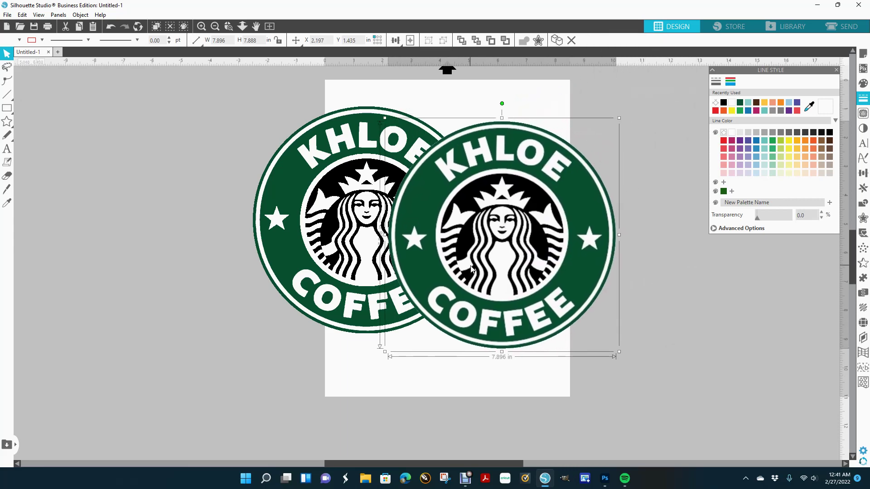
click(202, 26)
click(202, 25)
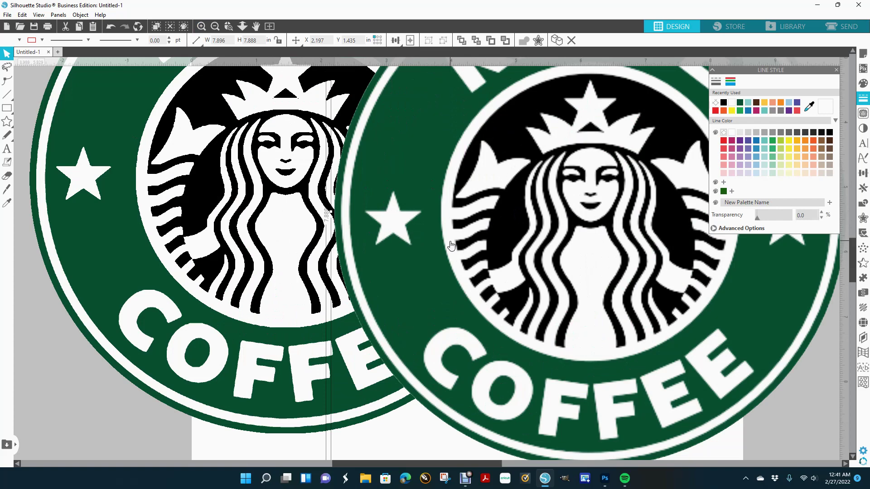
click(215, 26)
click(215, 26)
- Separate the two logos, placing the rebuilt group left of the page and the original image on the page
drag(591, 322, 736, 312)
click(321, 249)
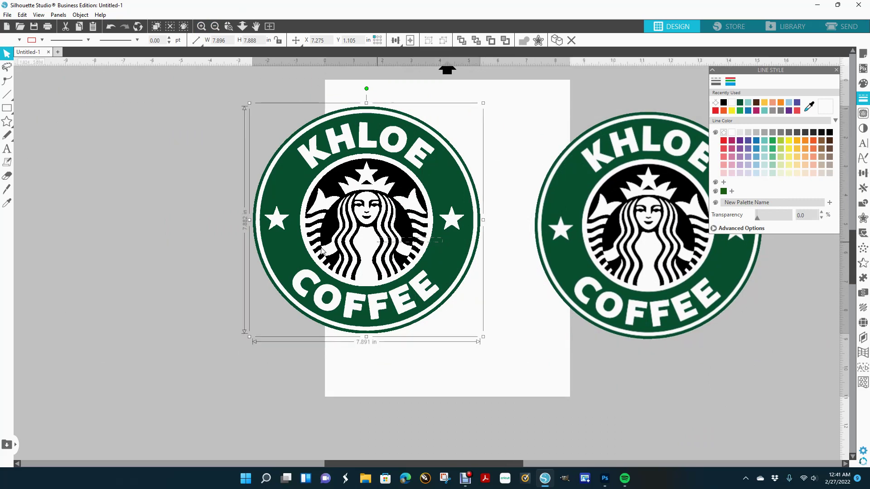
drag(400, 207, 245, 212)
drag(661, 271, 489, 271)
click(258, 247)
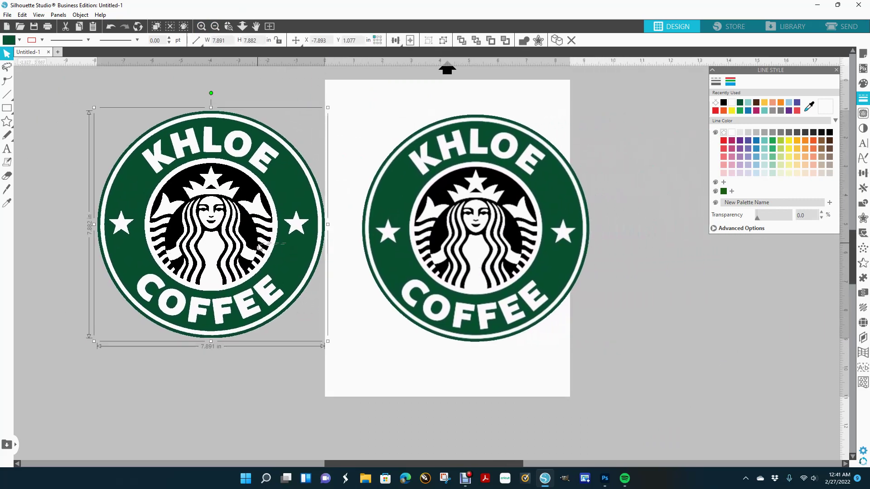
drag(430, 246, 426, 246)
click(299, 252)
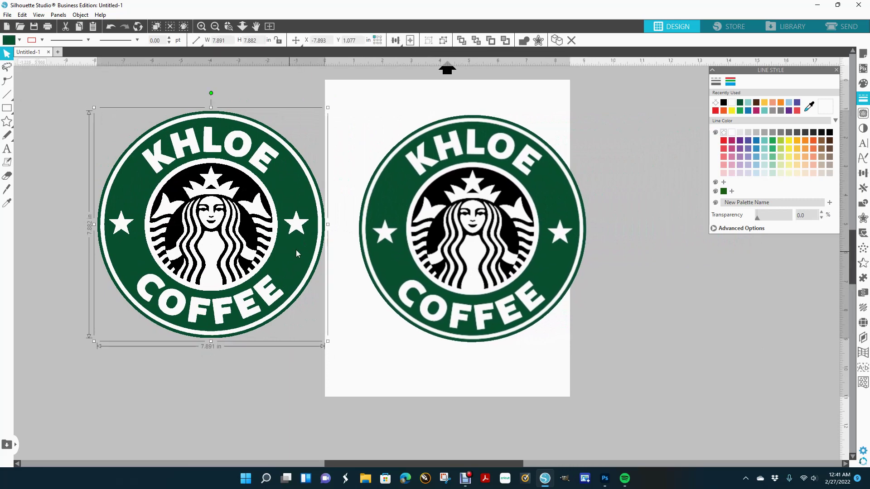
- Shift the original image closer to the rebuilt logo so it fits within the page's width, and select the rebuilt group
click(304, 79)
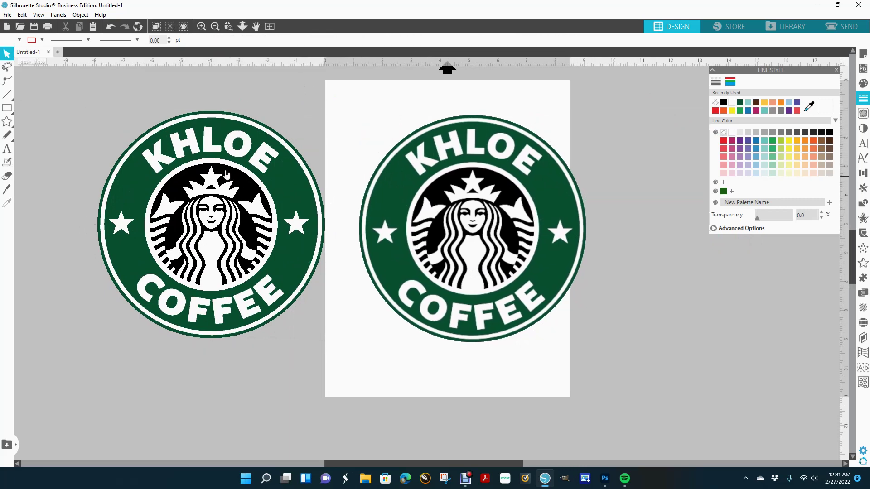
click(230, 153)
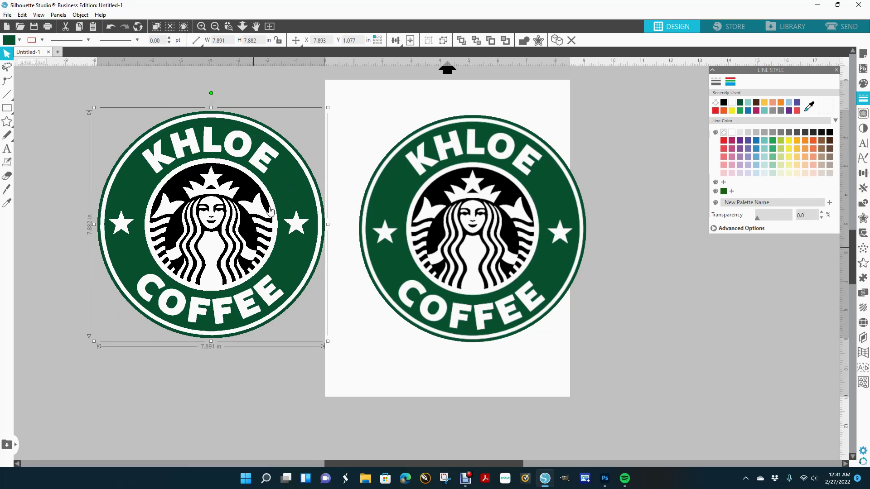
drag(523, 194, 510, 195)
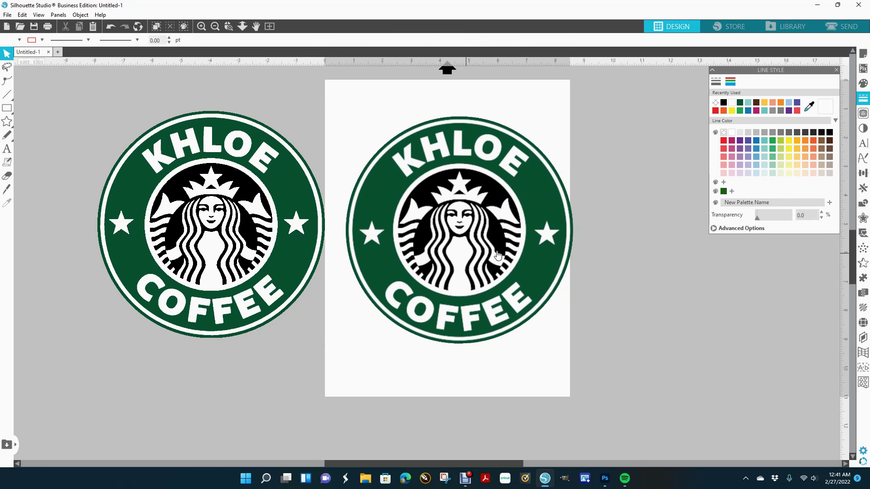
mouse_move(522, 255)
mouse_down()
mouse_move(541, 254)
mouse_move(513, 250)
mouse_up()
click(270, 255)
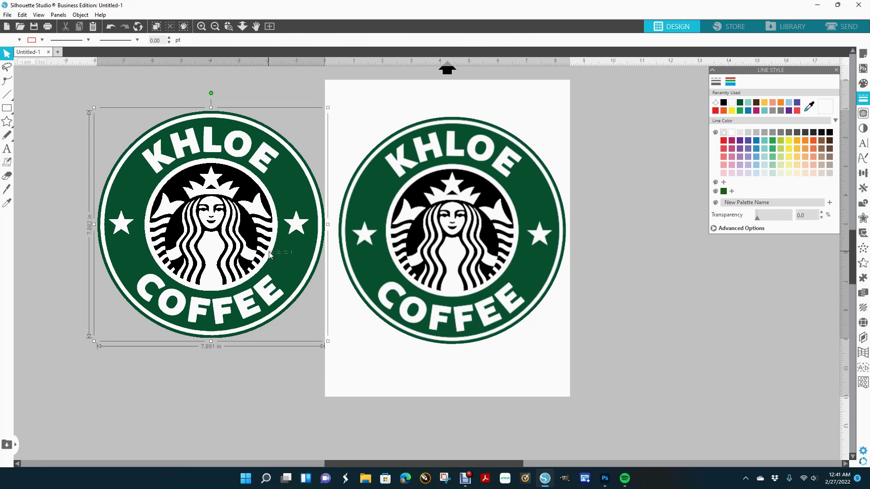